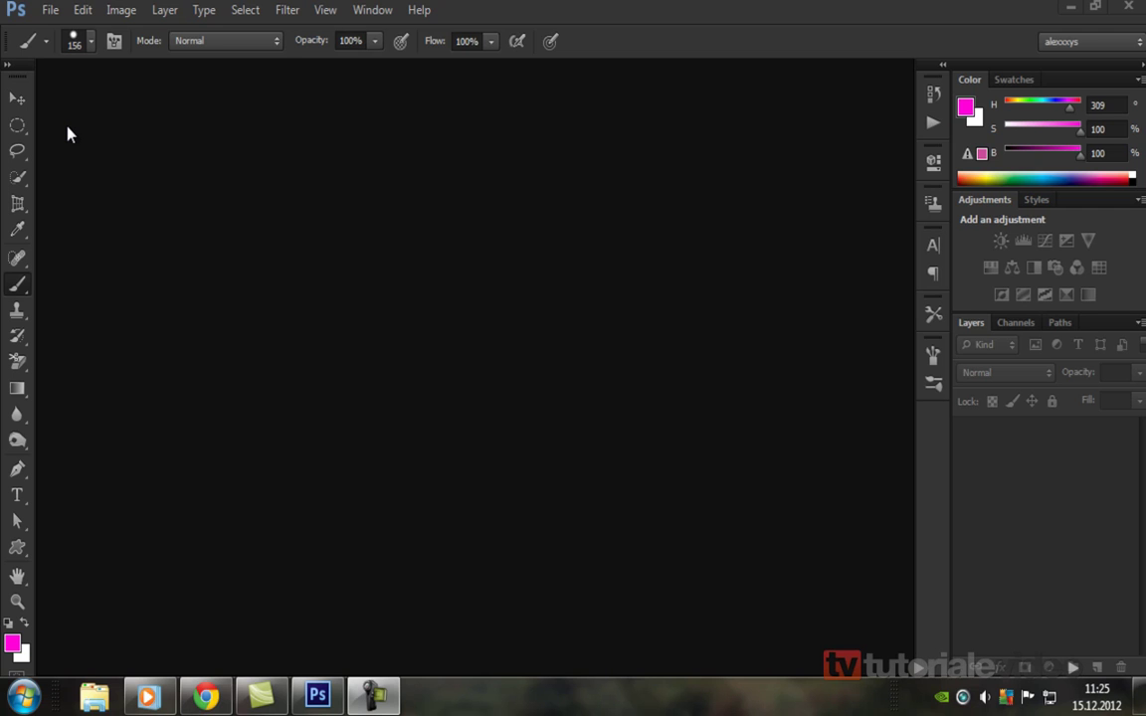
Open the eye photo 104082.jpg from the Desktop
{"action": "left_click", "coordinate": [49, 10]}
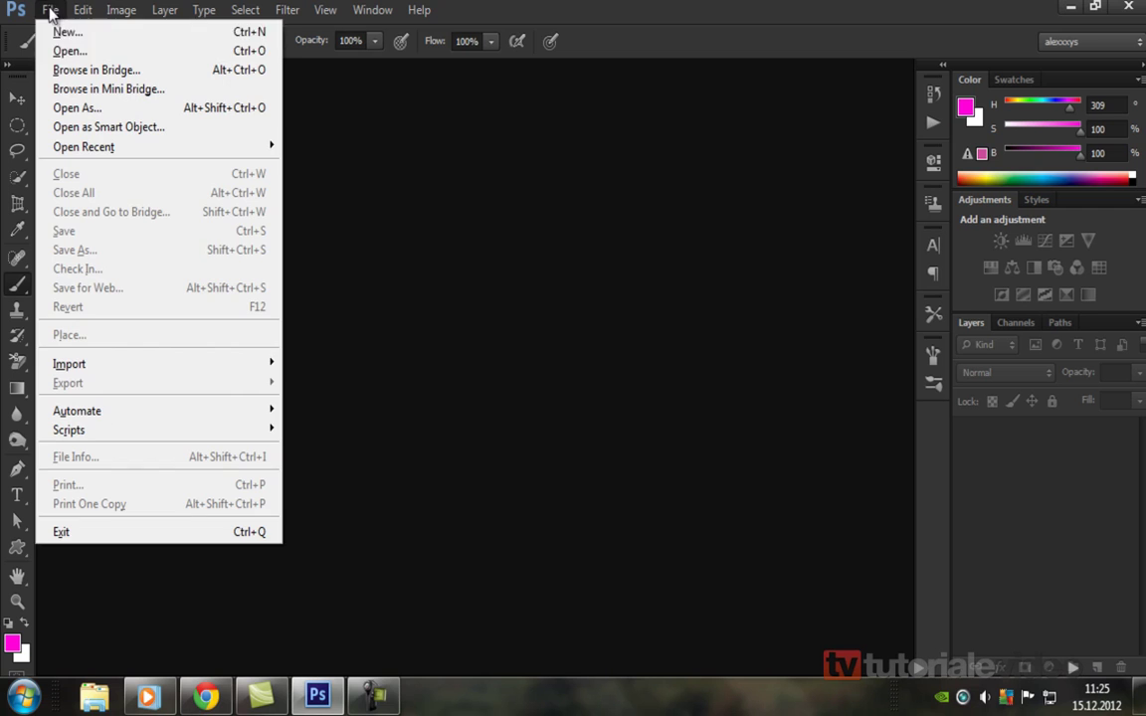
{"action": "left_click", "coordinate": [112, 54]}
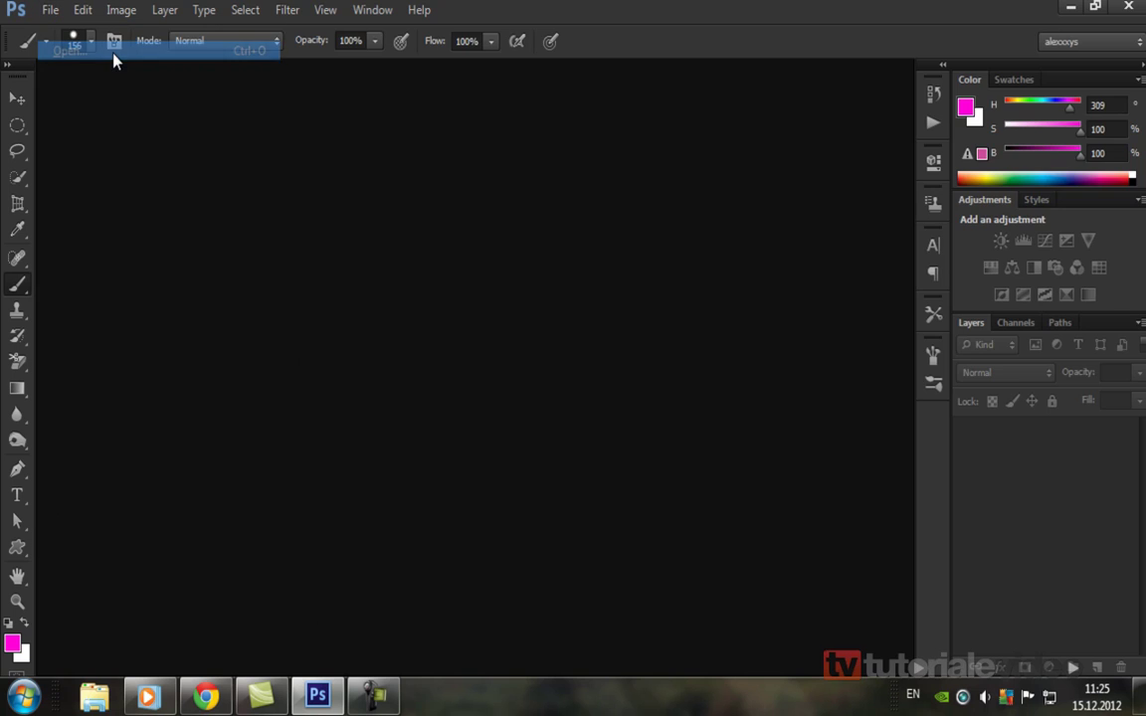
{"action": "left_click", "coordinate": [601, 223]}
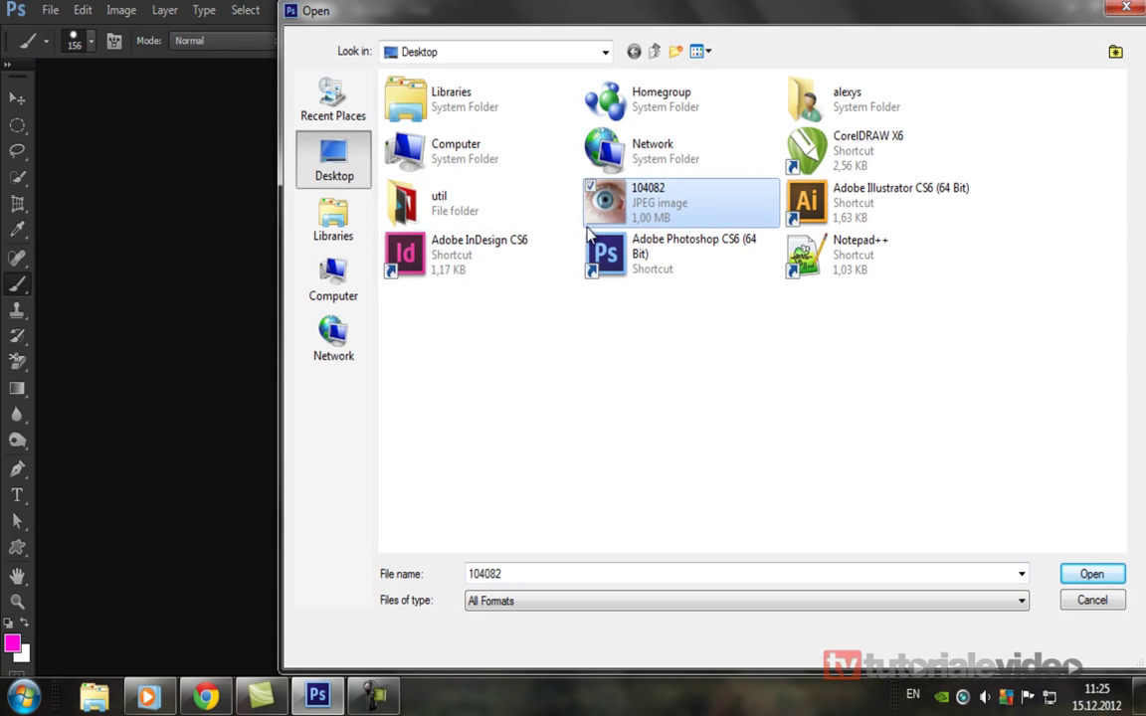
{"action": "left_click", "coordinate": [1091, 574]}
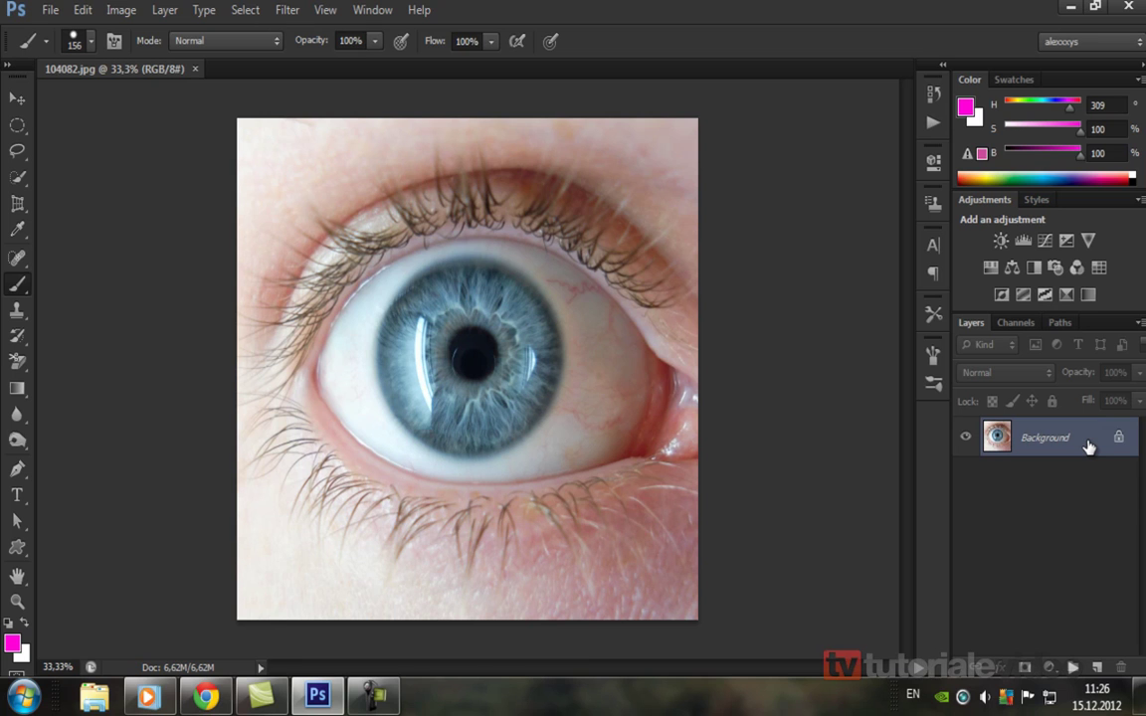
Duplicate the Background into Layer 1 and add an empty Layer 2 above it
{"action": "key", "text": "ctrl+j"}
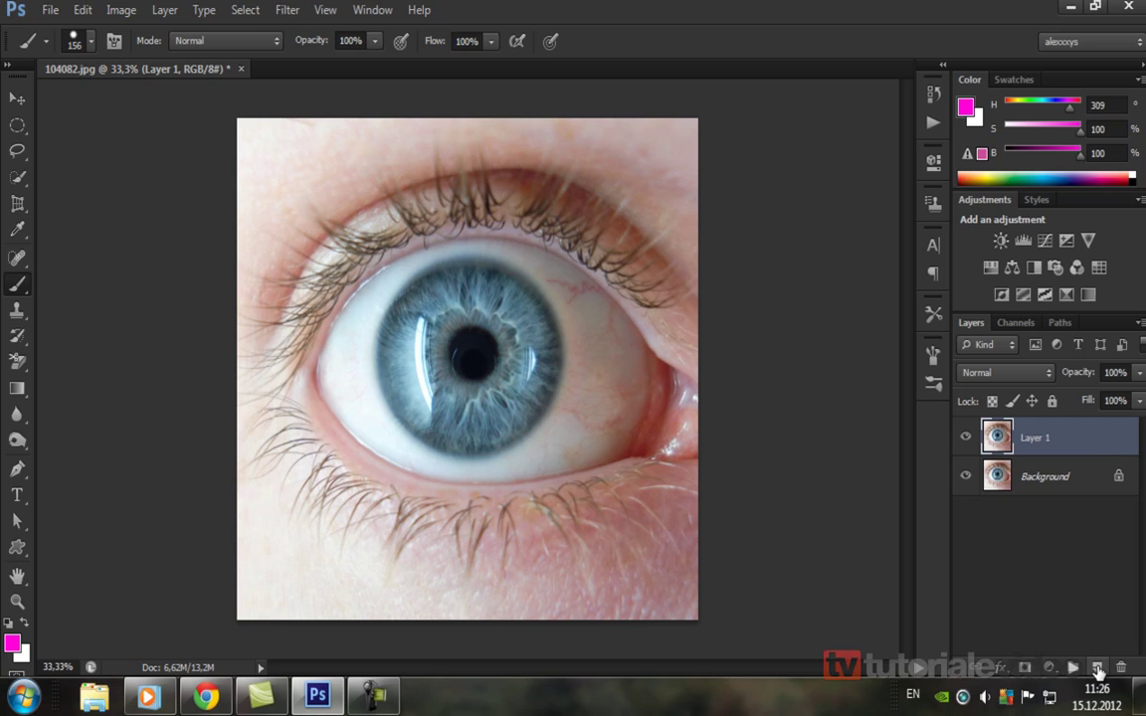
{"action": "left_click", "coordinate": [1097, 667]}
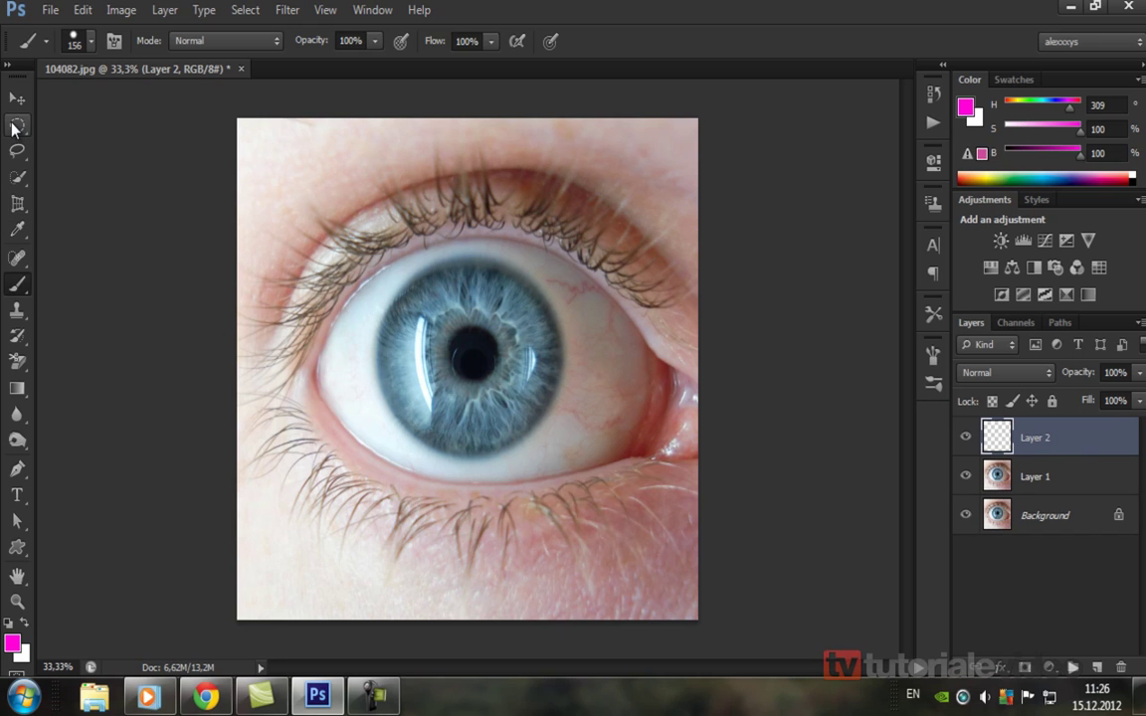
{"action": "left_click_drag", "start_coordinate": [16, 127], "coordinate": [89, 127]}
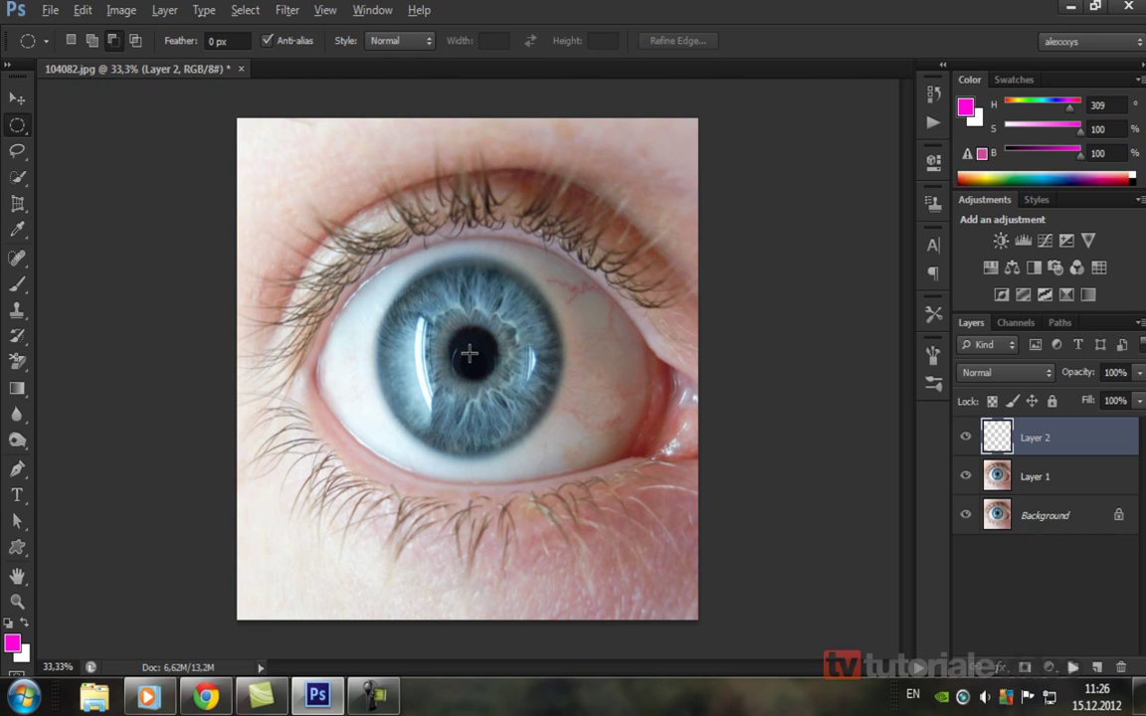
Draw a circular marquee from the pupil centre out to the iris edge
{"action": "left_click_drag", "start_coordinate": [461, 348], "coordinate": [489, 376]}
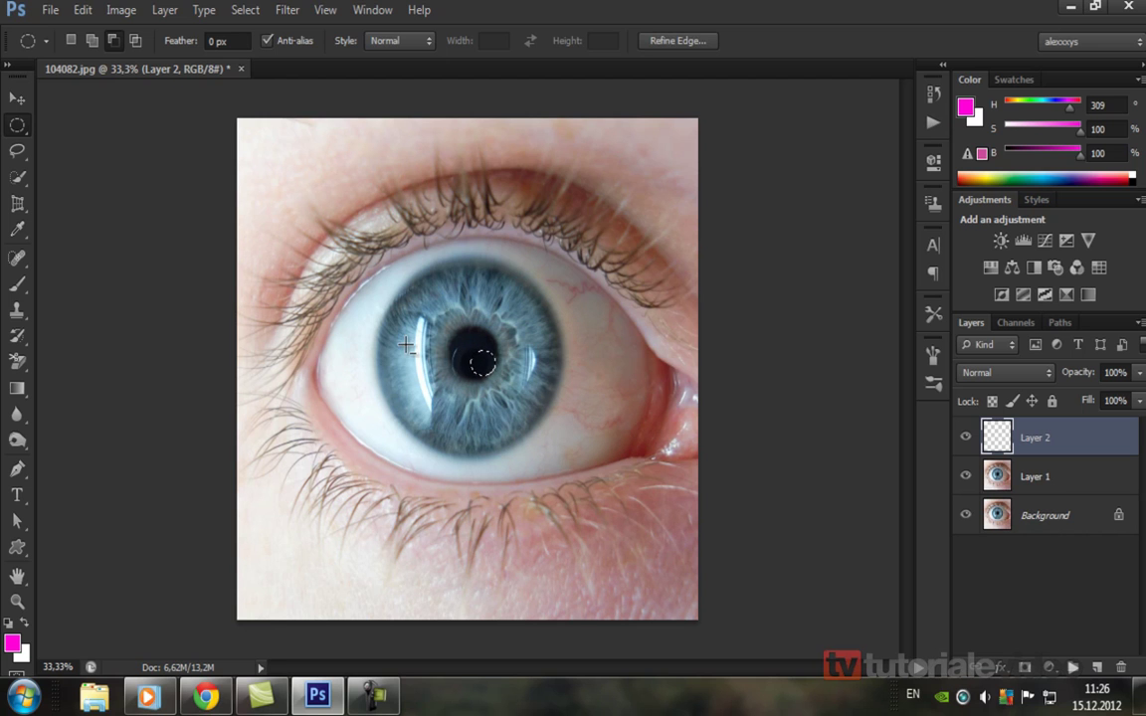
{"action": "left_click", "coordinate": [434, 339]}
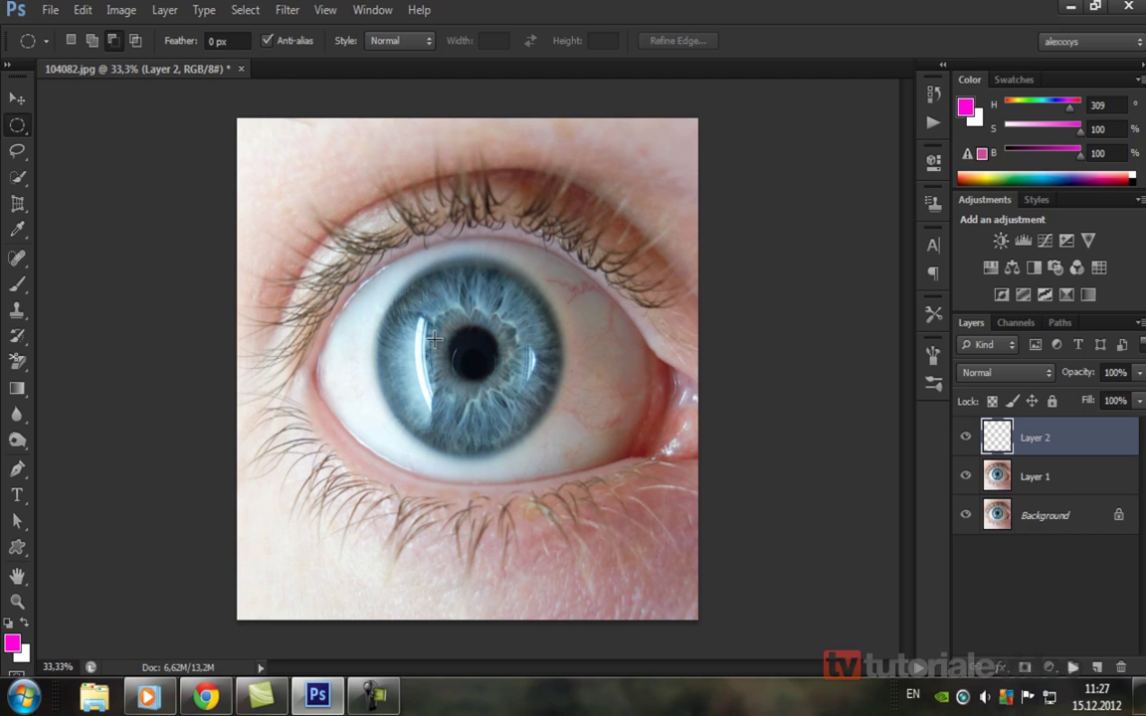
{"action": "left_click", "coordinate": [67, 41]}
{"action": "key", "text": "alt+shift"}
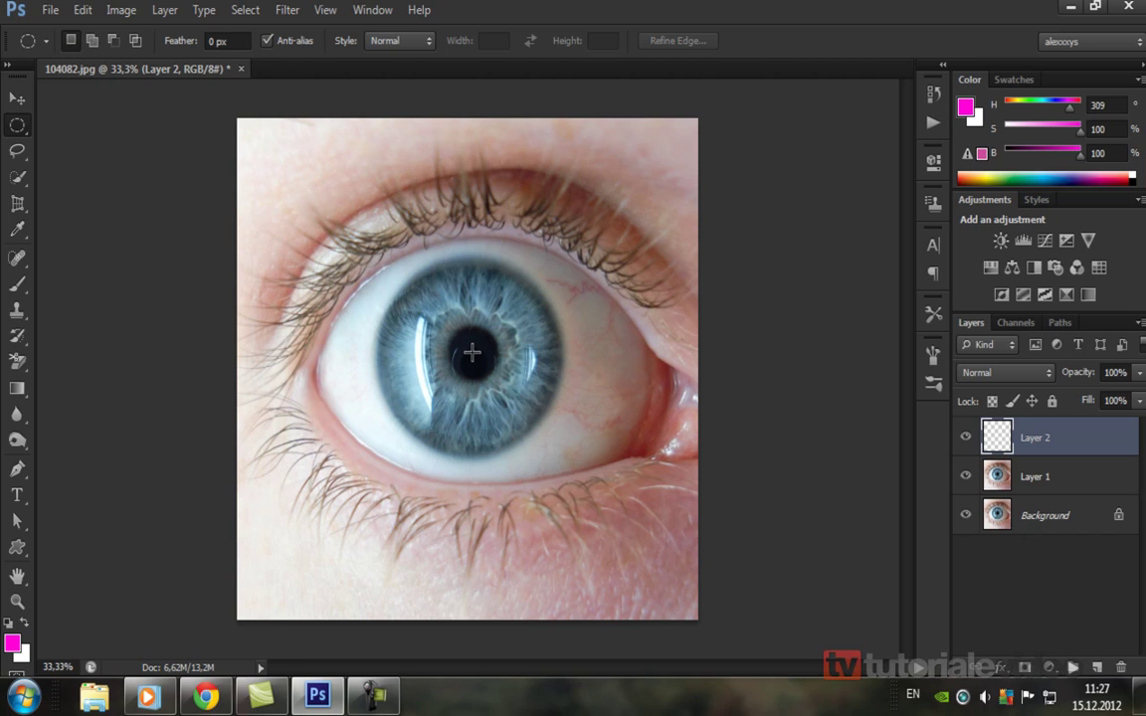
{"action": "left_click_drag", "start_coordinate": [471, 352], "coordinate": [560, 451]}
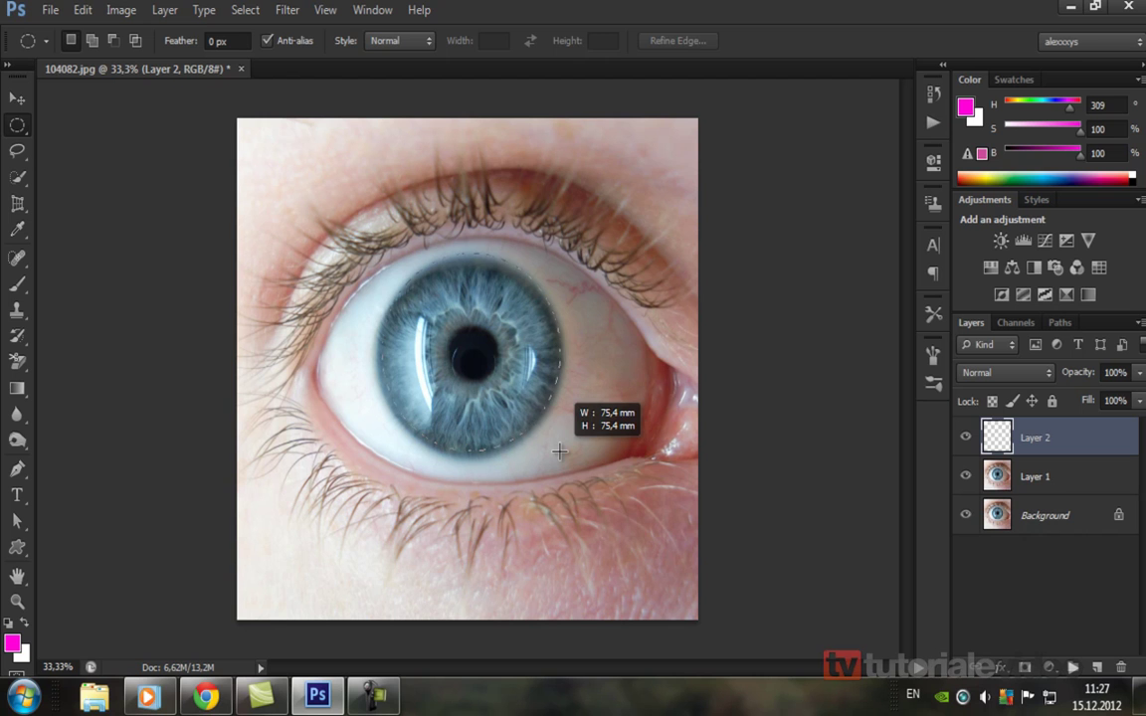
{"action": "left_click_drag", "start_coordinate": [560, 451], "coordinate": [557, 453]}
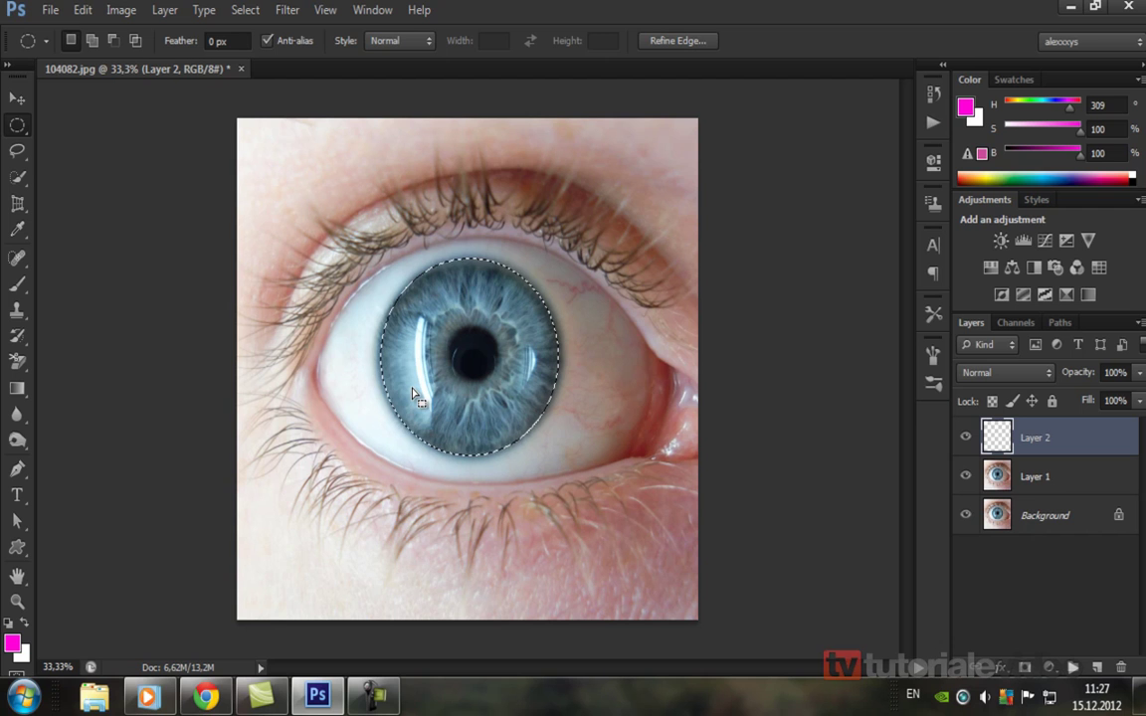
{"action": "right_click", "coordinate": [16, 126]}
{"action": "left_click", "coordinate": [79, 142]}
Subtract an ellipse around the pupil, leaving a ring-shaped iris selection
{"action": "left_click", "coordinate": [112, 39]}
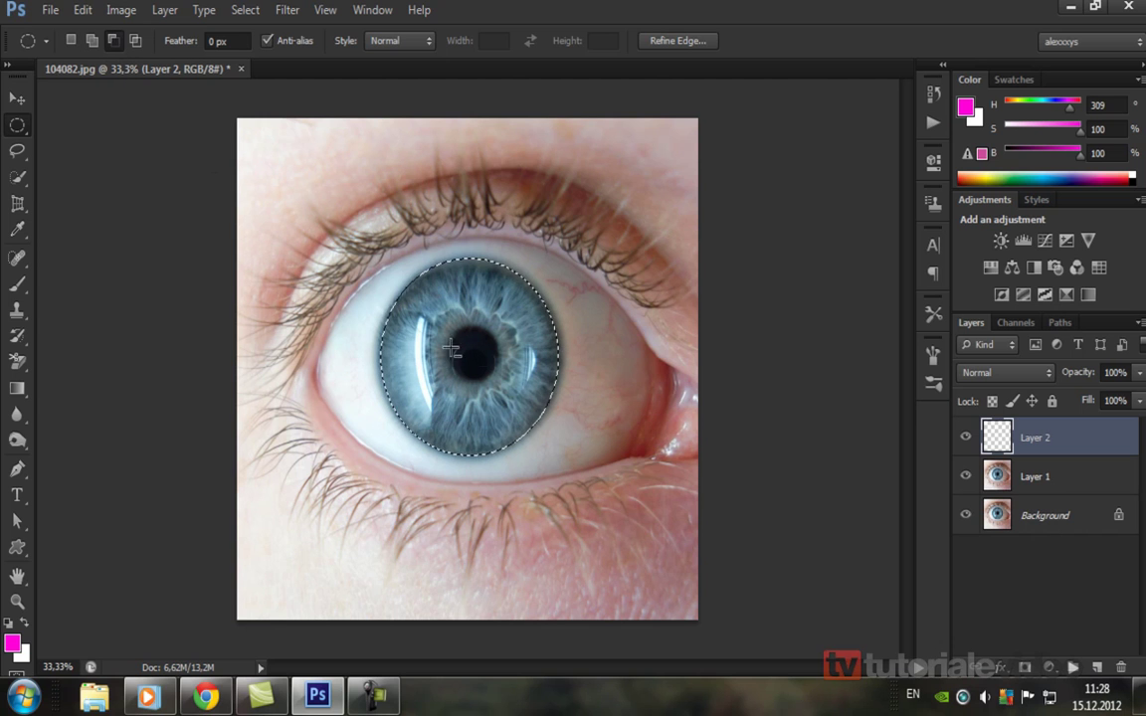
{"action": "left_click_drag", "start_coordinate": [453, 332], "coordinate": [502, 380]}
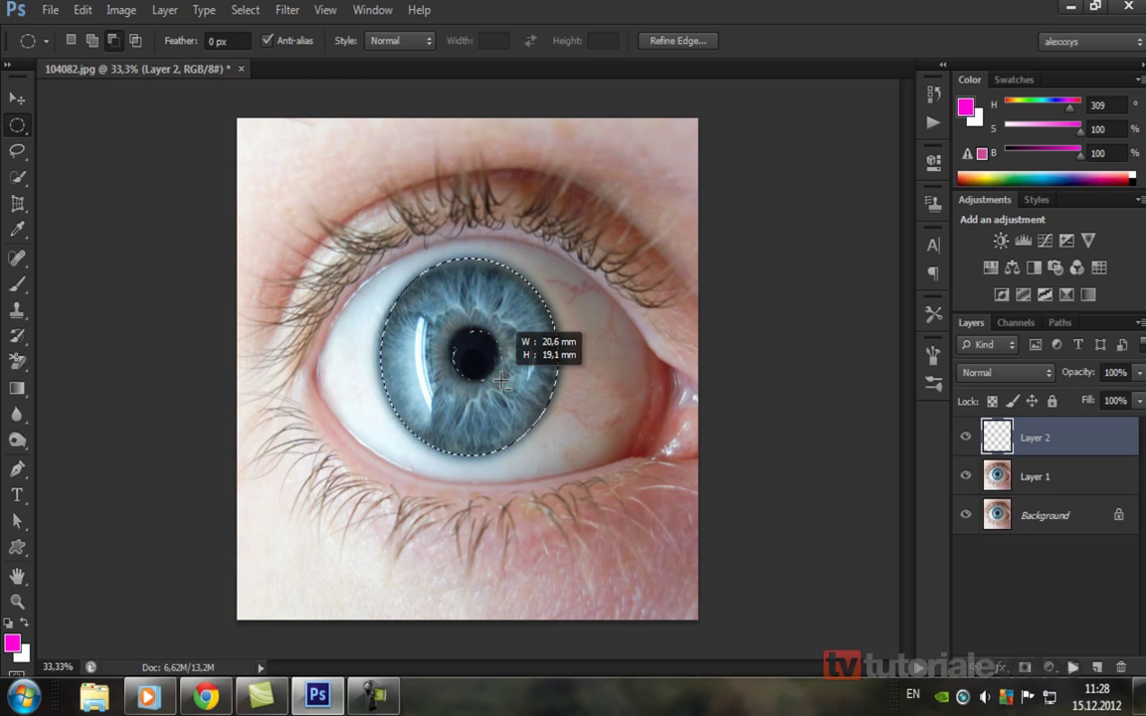
{"action": "left_click_drag", "start_coordinate": [503, 381], "coordinate": [504, 384]}
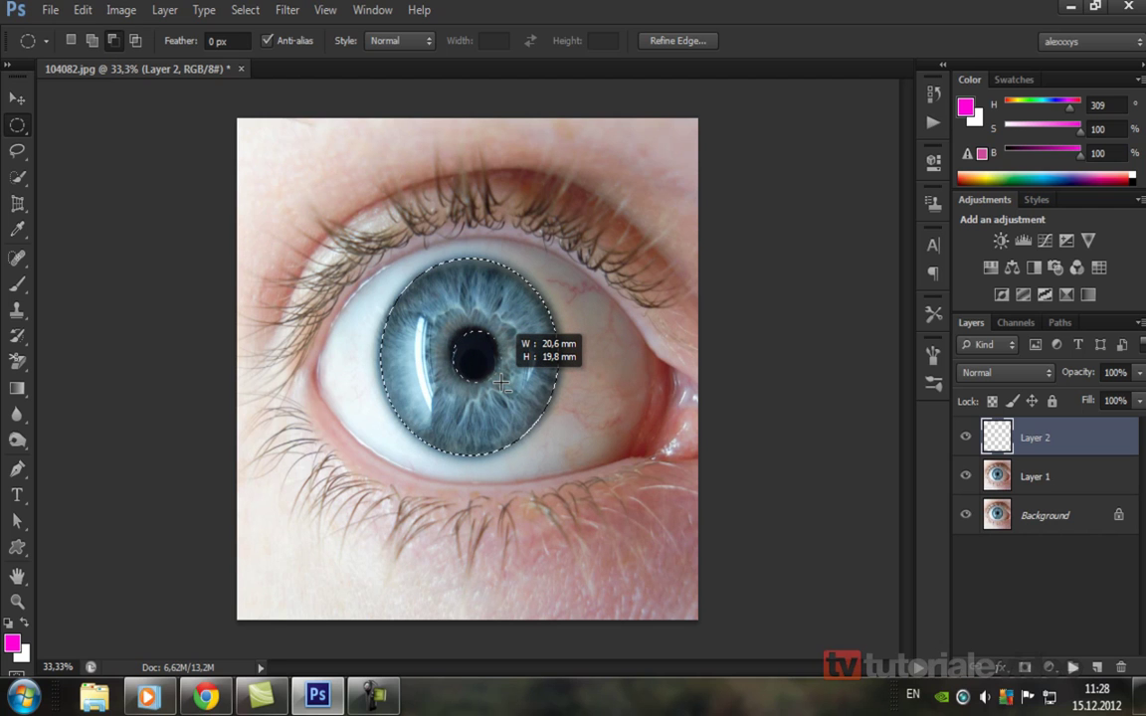
{"action": "left_click_drag", "start_coordinate": [504, 384], "coordinate": [503, 388]}
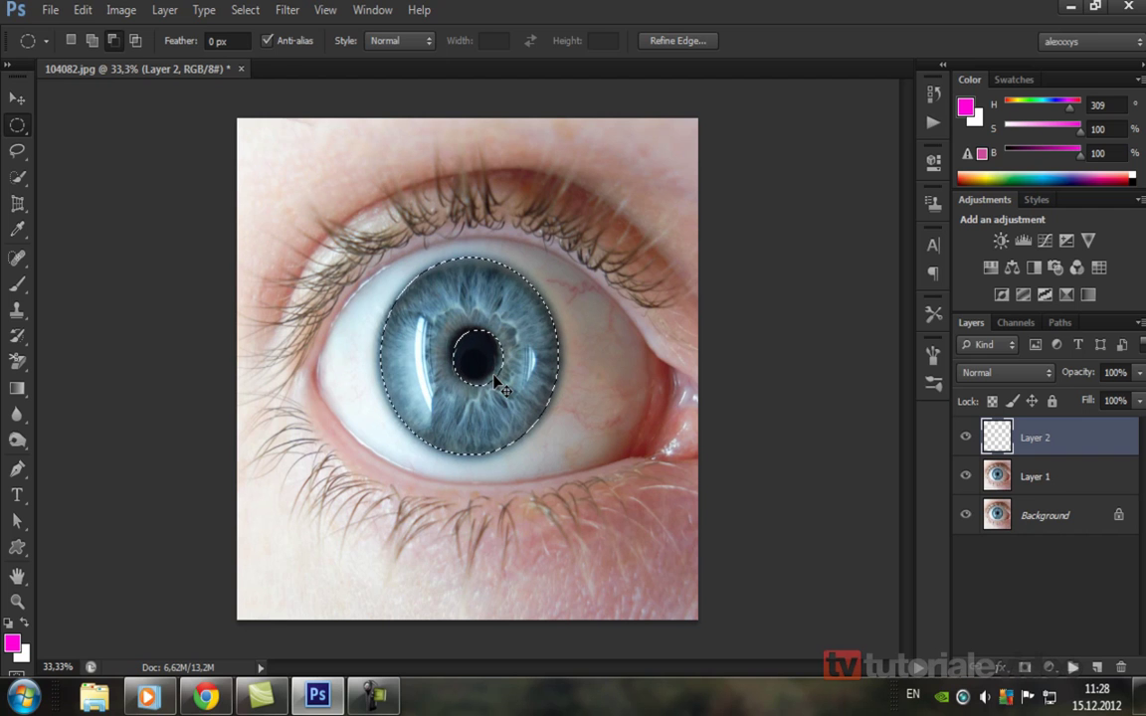
{"action": "key", "text": "ctrl+z"}
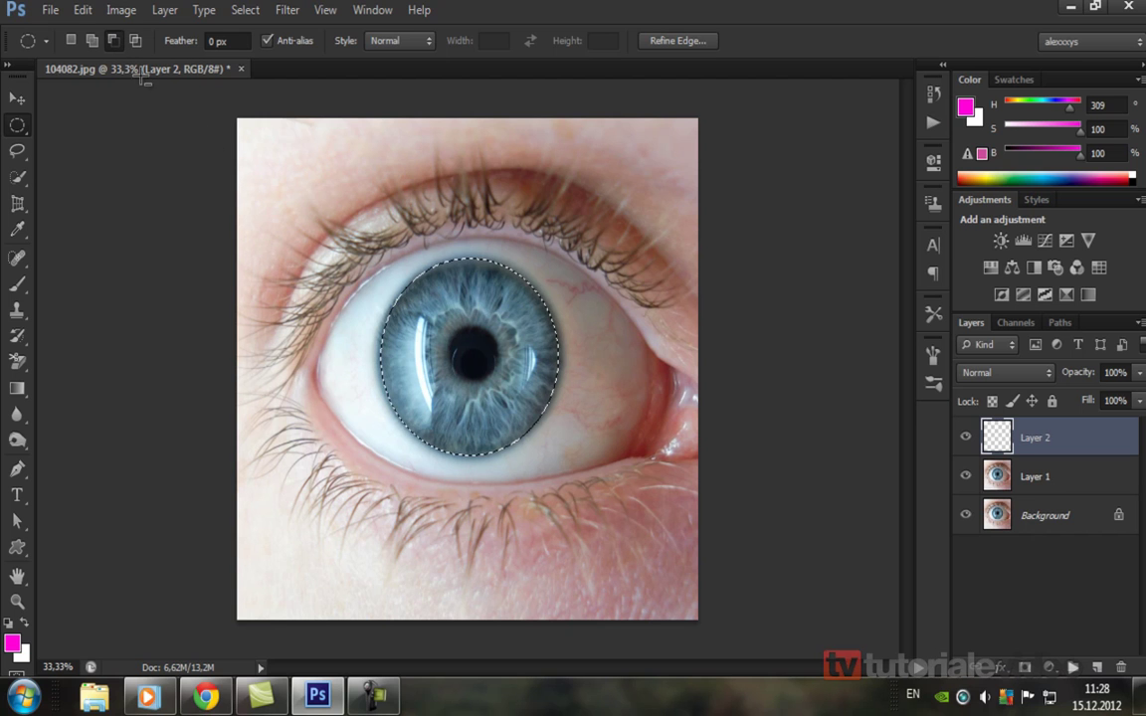
{"action": "left_click_drag", "start_coordinate": [450, 327], "coordinate": [499, 383]}
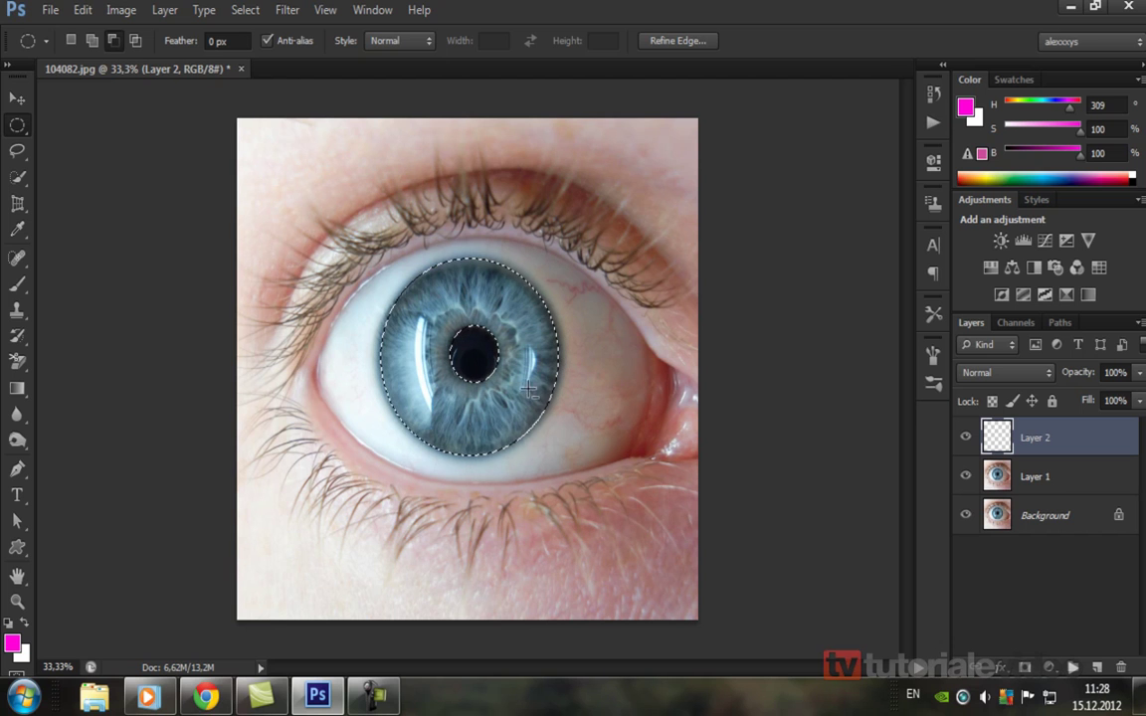
Select the Brush tool with a hard round tip sized to 168 px
{"action": "left_click", "coordinate": [18, 286]}
{"action": "left_click", "coordinate": [88, 40]}
{"action": "left_click", "coordinate": [171, 237]}
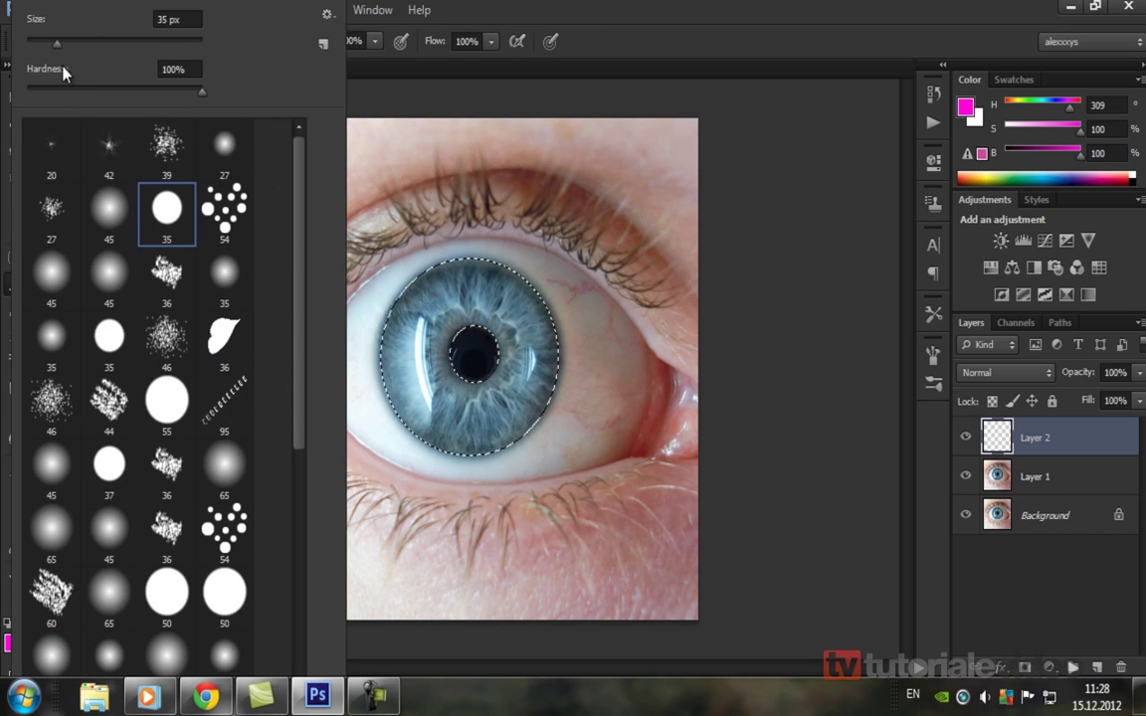
{"action": "left_click_drag", "start_coordinate": [57, 43], "coordinate": [114, 44]}
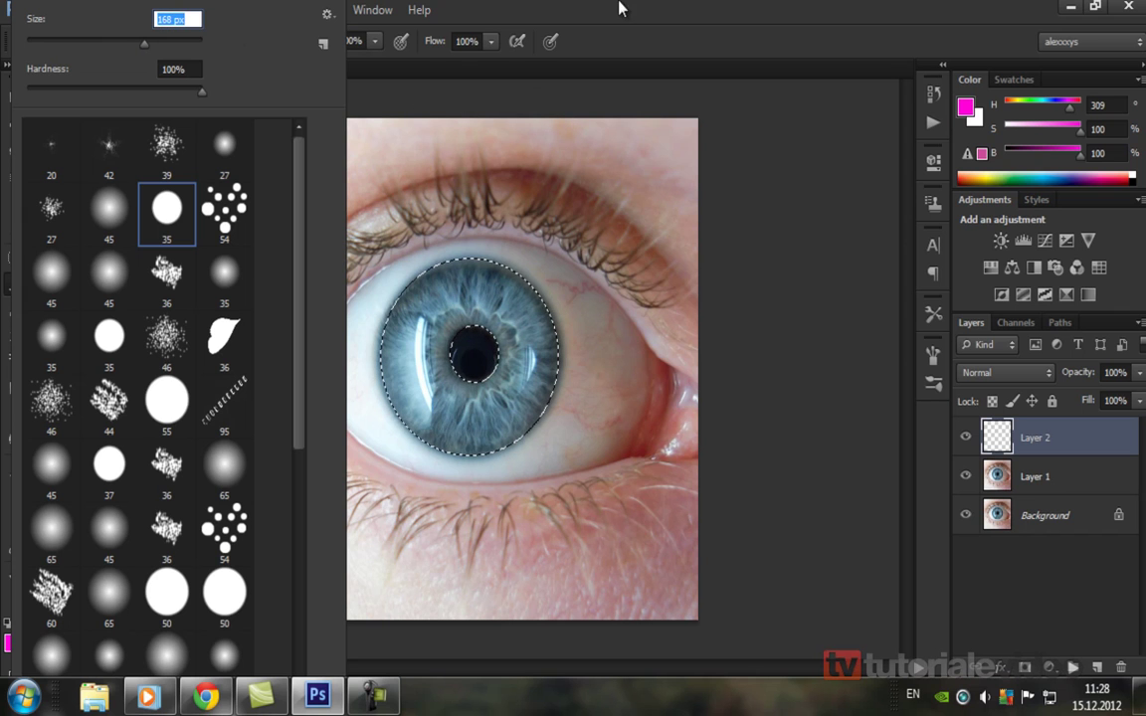
{"action": "left_click", "coordinate": [681, 10]}
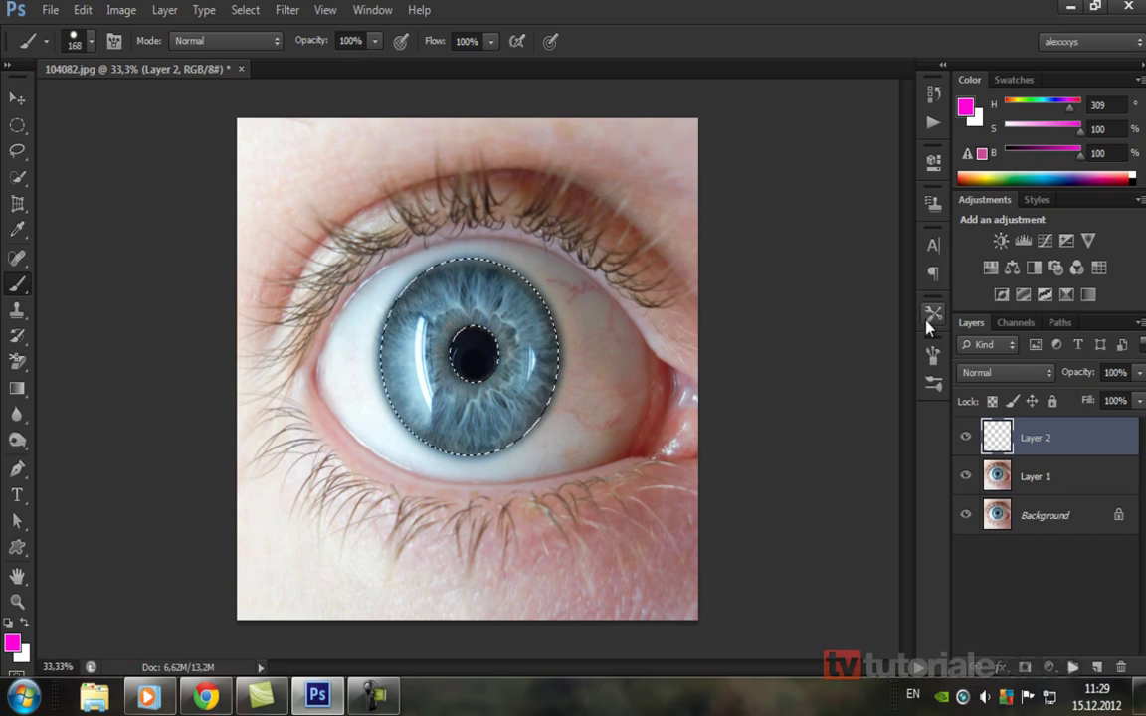
Turn off Dual Brush and Smoothing, then paint magenta over the upper iris
{"action": "left_click", "coordinate": [932, 356]}
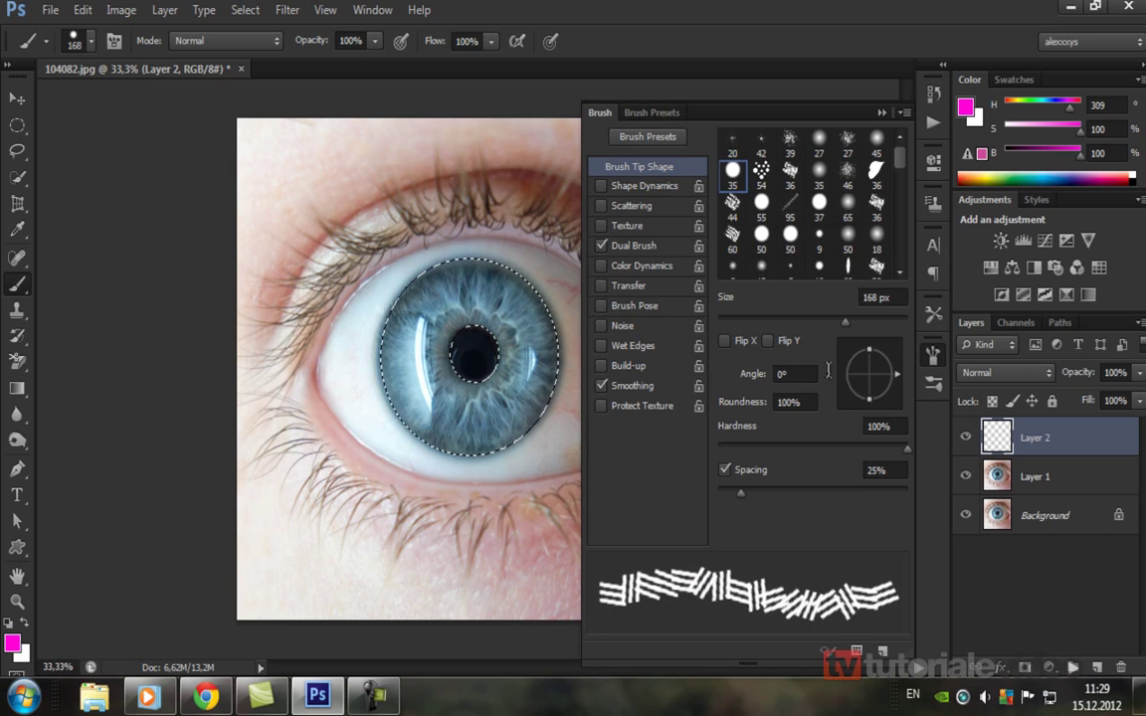
{"action": "left_click", "coordinate": [601, 246]}
{"action": "left_click", "coordinate": [601, 385]}
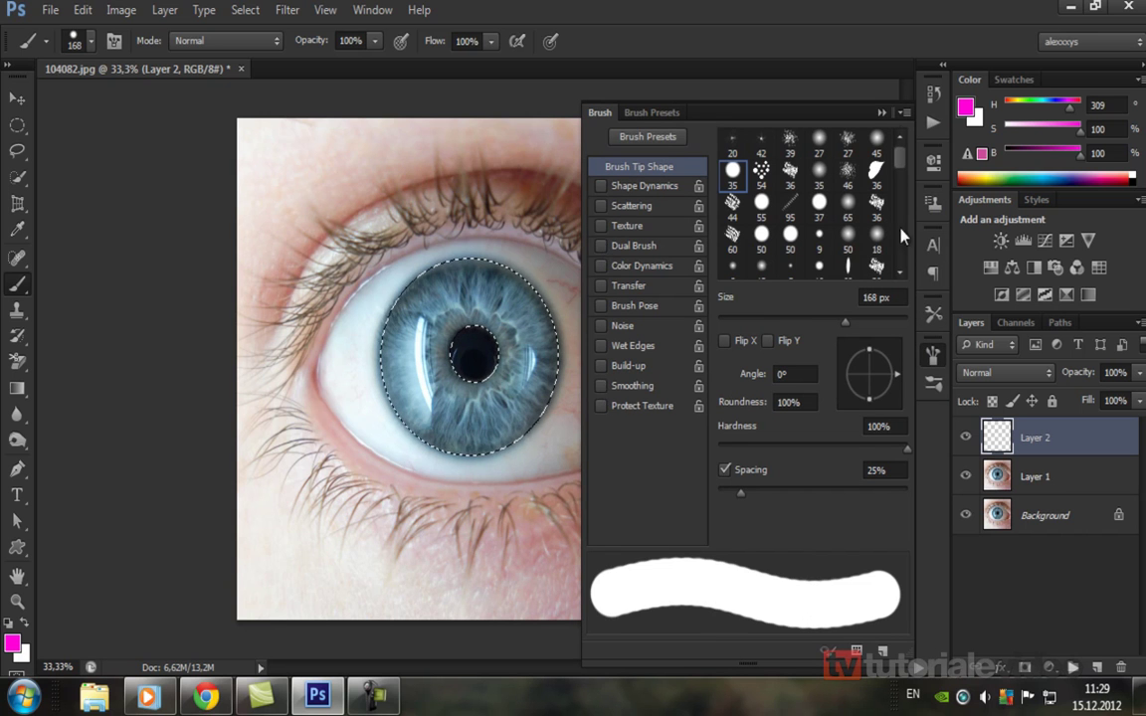
{"action": "left_click", "coordinate": [882, 113]}
{"action": "mouse_move", "coordinate": [476, 341]}
{"action": "left_mouse_down"}
{"action": "mouse_move", "coordinate": [484, 251]}
{"action": "mouse_move", "coordinate": [494, 321]}
{"action": "mouse_move", "coordinate": [473, 256]}
{"action": "mouse_move", "coordinate": [468, 313]}
{"action": "mouse_move", "coordinate": [470, 255]}
{"action": "mouse_move", "coordinate": [488, 325]}
{"action": "mouse_move", "coordinate": [511, 296]}
{"action": "mouse_move", "coordinate": [481, 315]}
{"action": "mouse_move", "coordinate": [461, 265]}
{"action": "mouse_move", "coordinate": [470, 321]}
{"action": "left_mouse_up"}
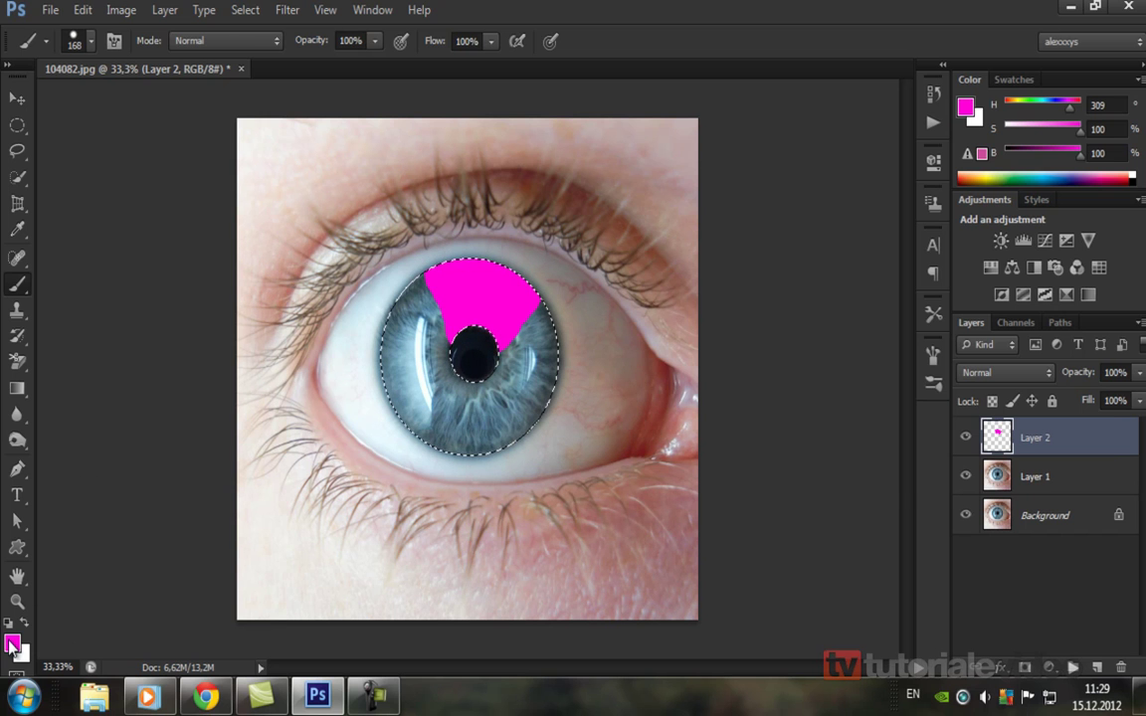
{"action": "left_click", "coordinate": [12, 643]}
Paint the upper-left iris lime green and the lower-left iris red
{"action": "left_click_drag", "start_coordinate": [888, 393], "coordinate": [888, 371]}
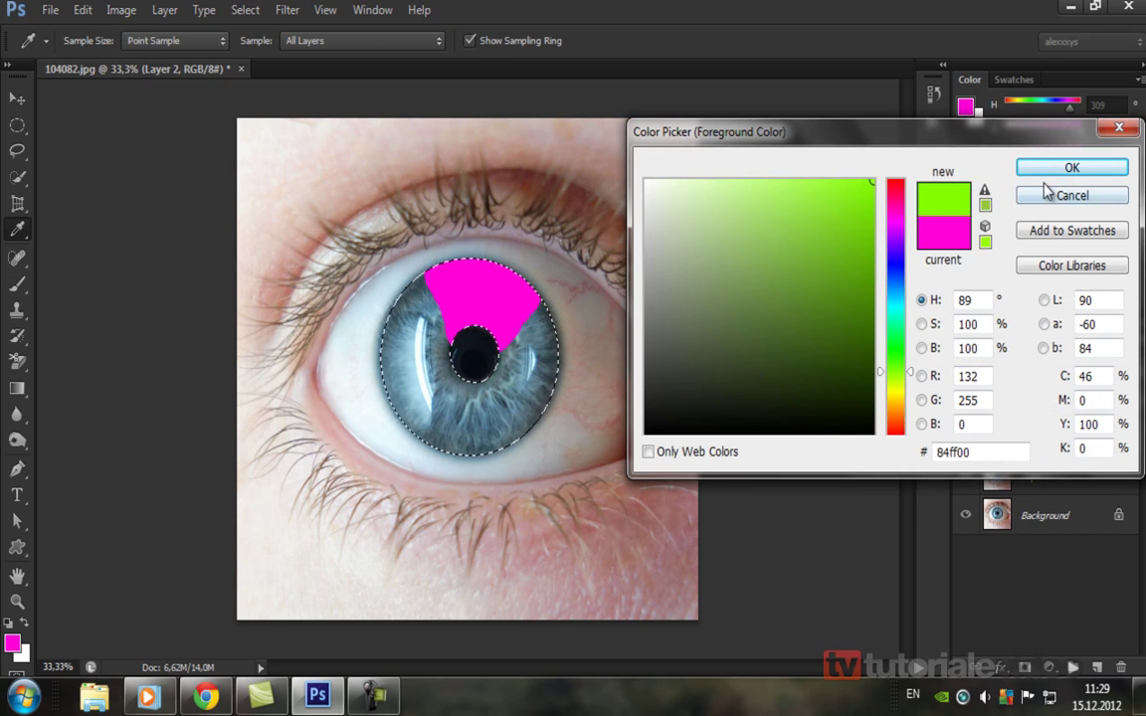
{"action": "left_click", "coordinate": [1072, 167]}
{"action": "mouse_move", "coordinate": [454, 346]}
{"action": "left_mouse_down"}
{"action": "mouse_move", "coordinate": [403, 289]}
{"action": "mouse_move", "coordinate": [418, 328]}
{"action": "mouse_move", "coordinate": [393, 369]}
{"action": "mouse_move", "coordinate": [362, 349]}
{"action": "mouse_move", "coordinate": [393, 338]}
{"action": "left_mouse_up"}
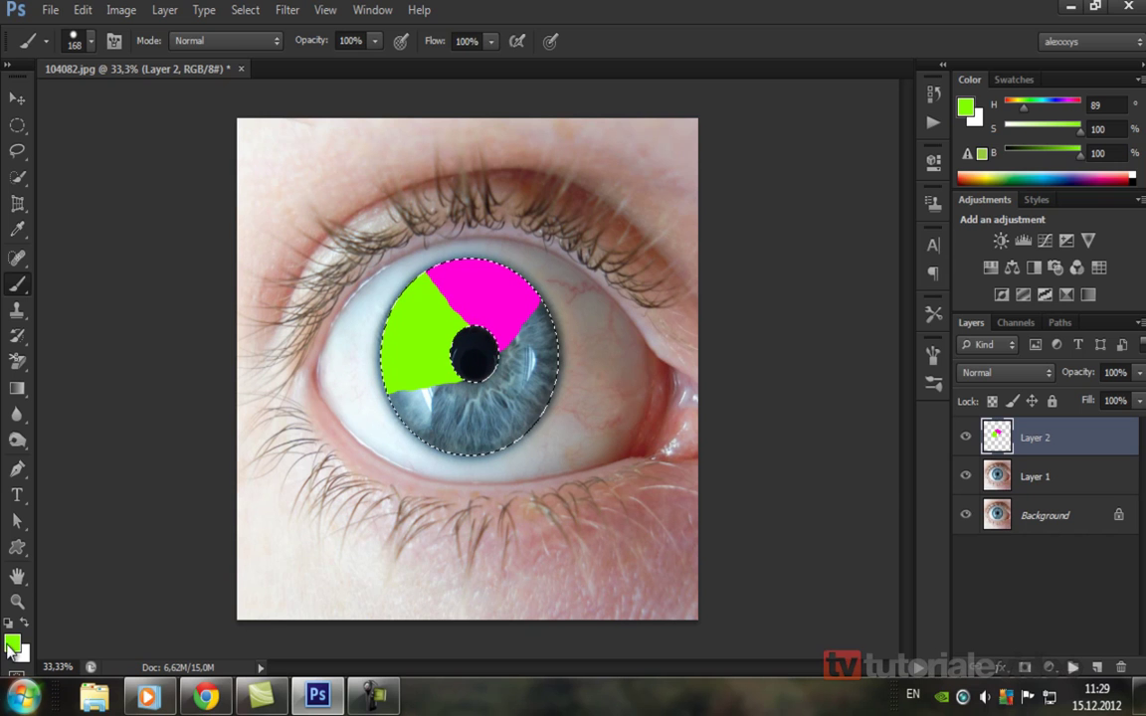
{"action": "left_click", "coordinate": [13, 642]}
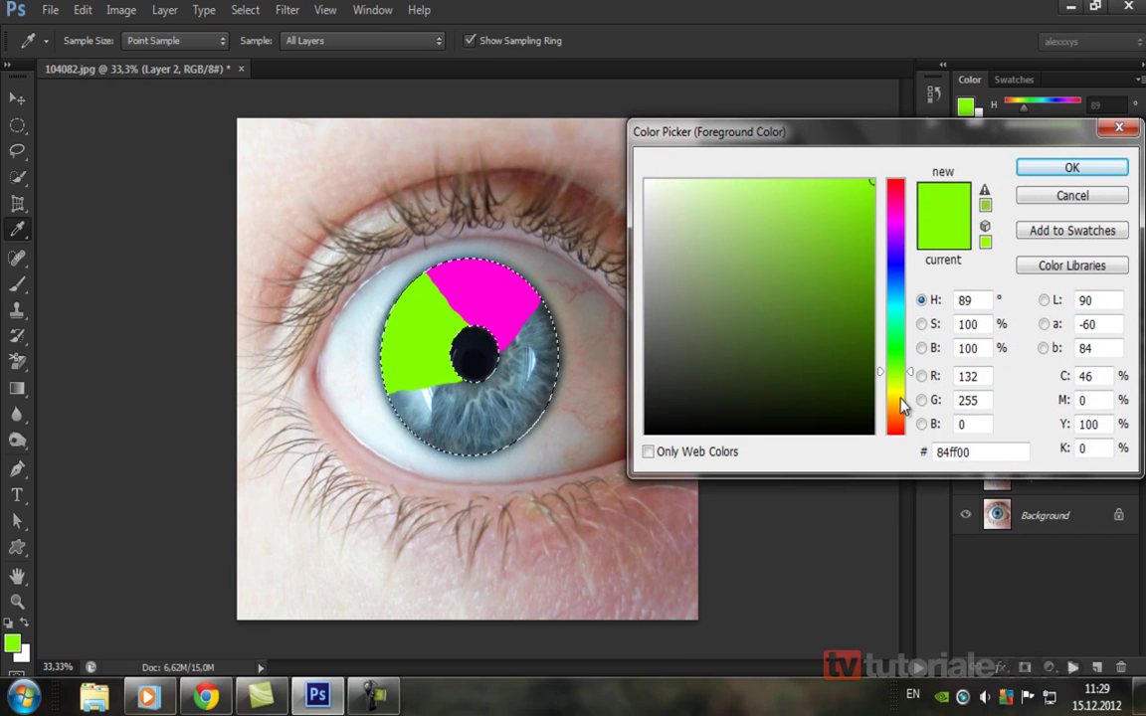
{"action": "left_click", "coordinate": [900, 424]}
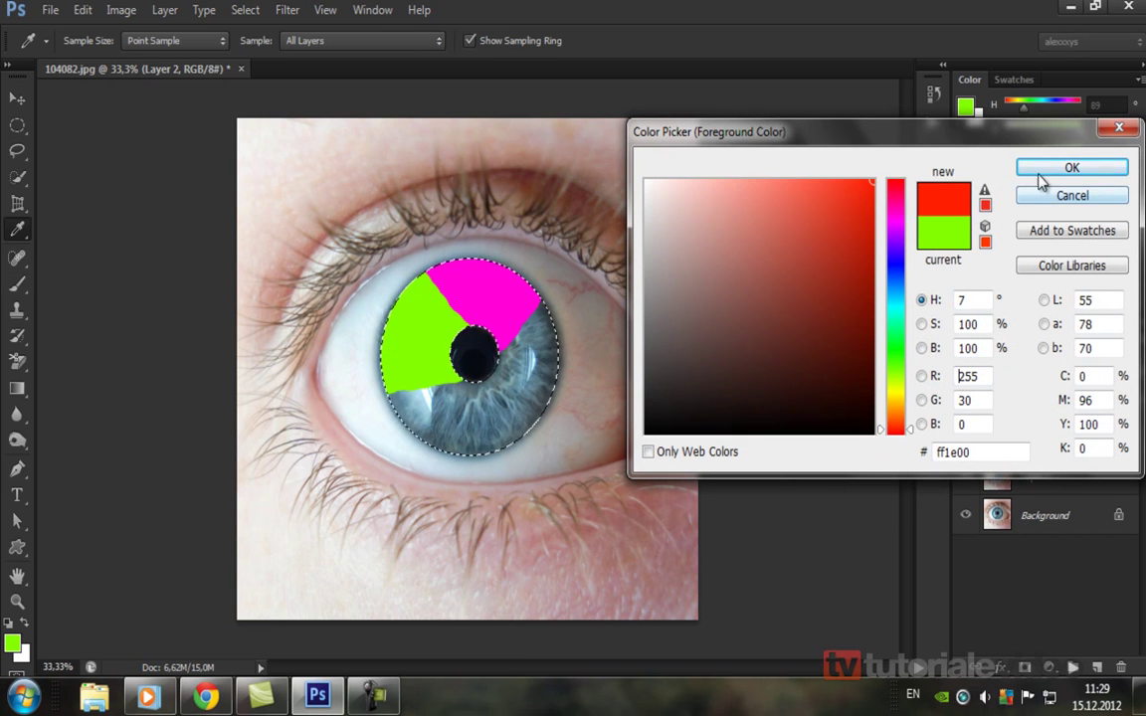
{"action": "left_click", "coordinate": [1071, 168]}
{"action": "left_click_drag", "start_coordinate": [407, 451], "coordinate": [455, 410]}
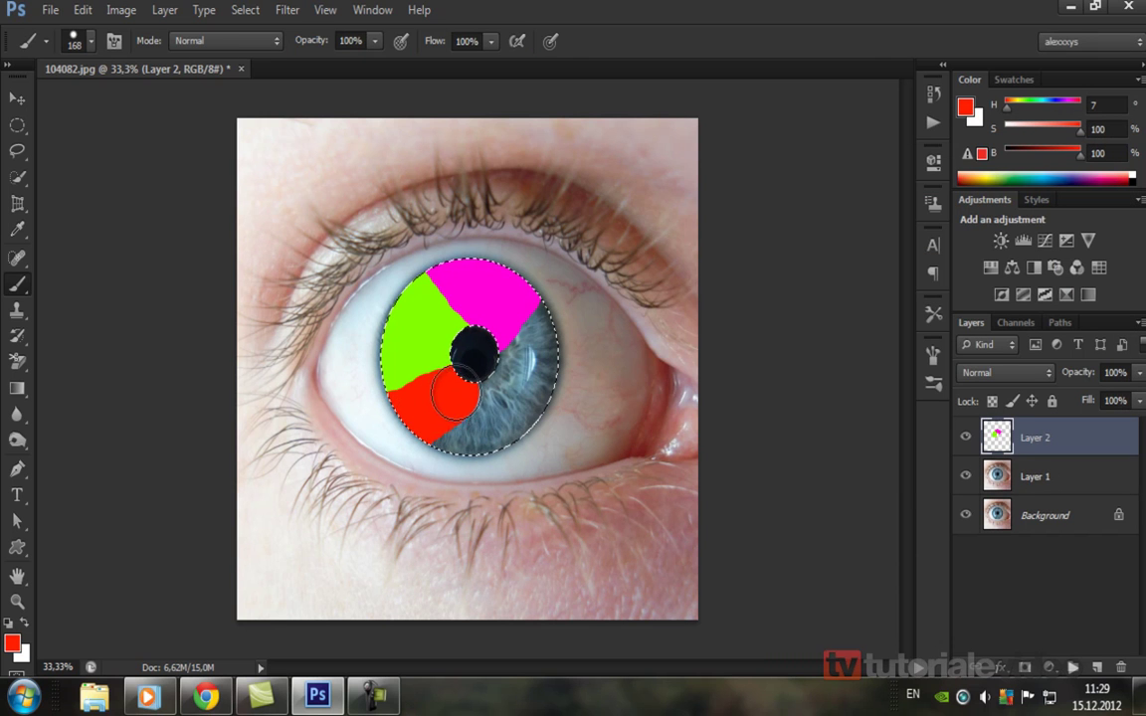
Paint the lower-right iris blue and the remaining right segment dark green
{"action": "left_click", "coordinate": [12, 645]}
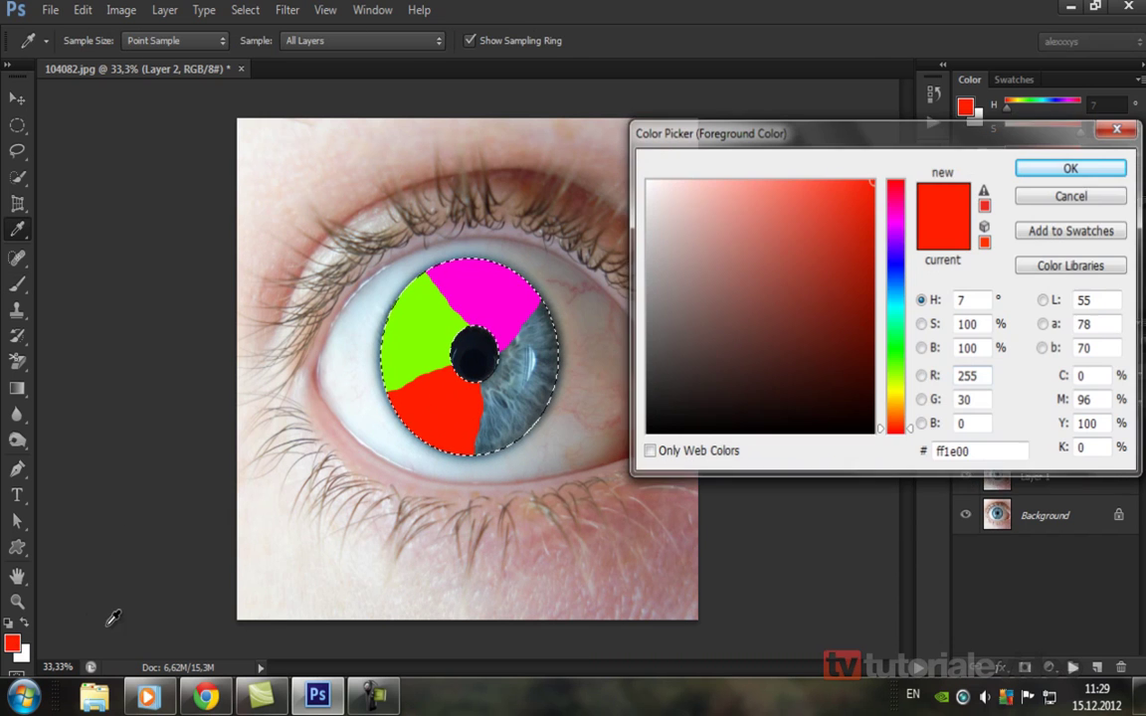
{"action": "left_click", "coordinate": [903, 268]}
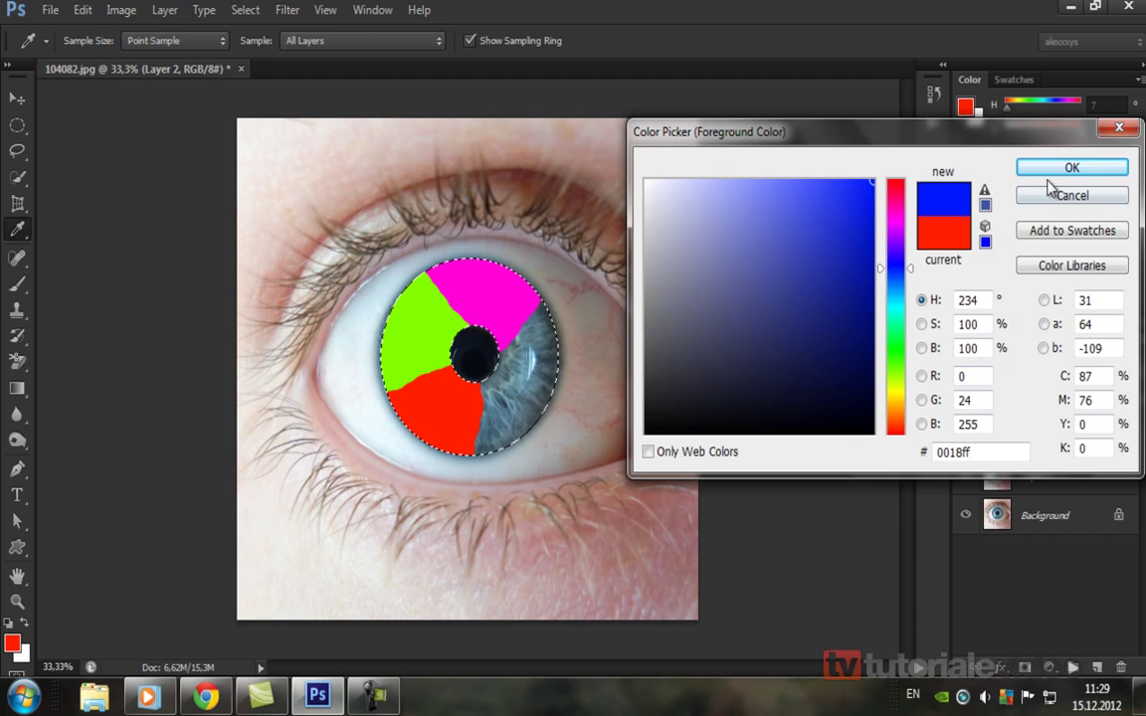
{"action": "left_click", "coordinate": [1070, 167]}
{"action": "left_click_drag", "start_coordinate": [448, 409], "coordinate": [512, 456]}
{"action": "left_click_drag", "start_coordinate": [503, 390], "coordinate": [524, 396]}
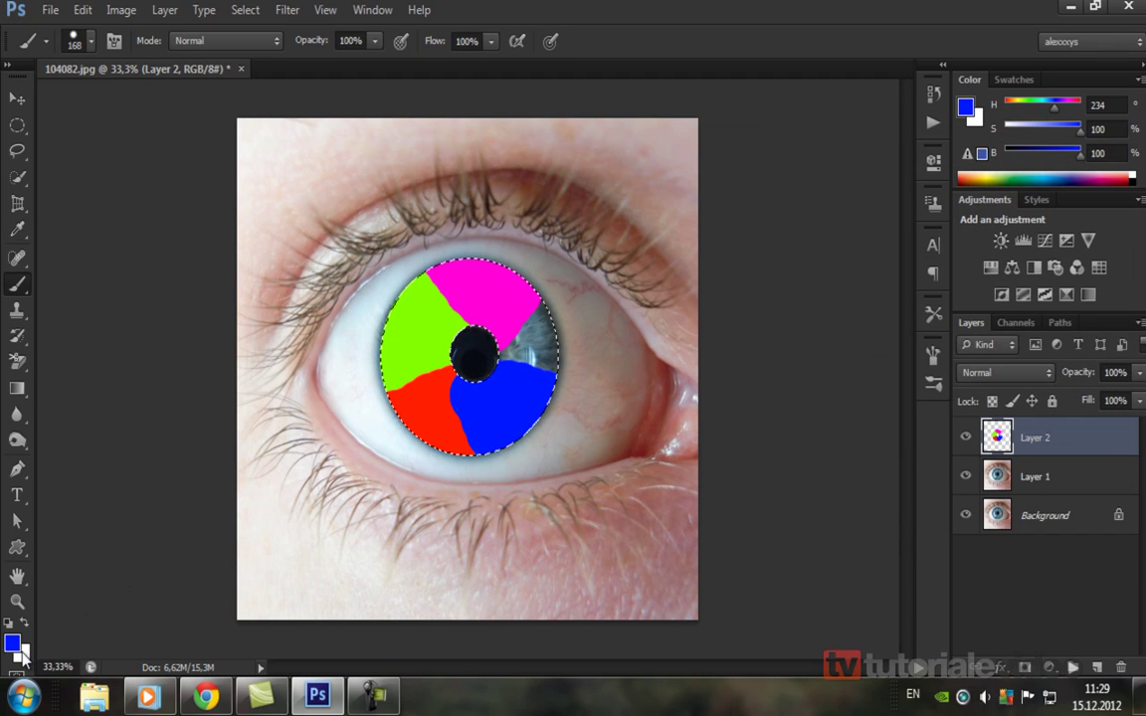
{"action": "left_click", "coordinate": [14, 646]}
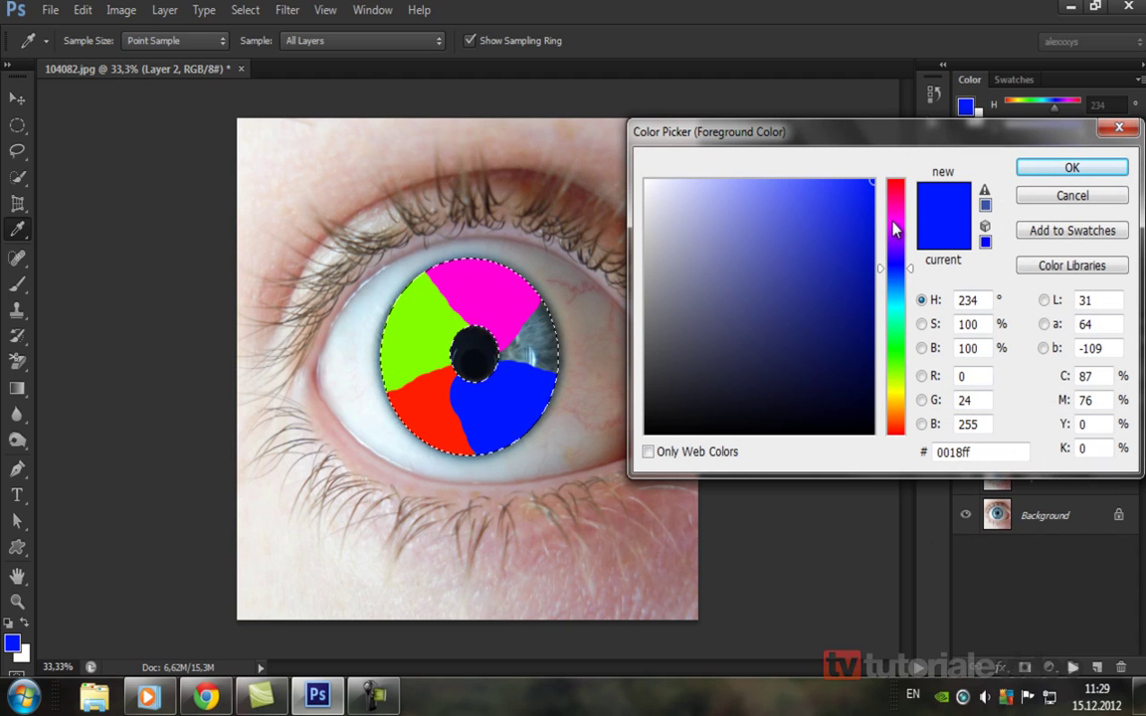
{"action": "left_click", "coordinate": [894, 359]}
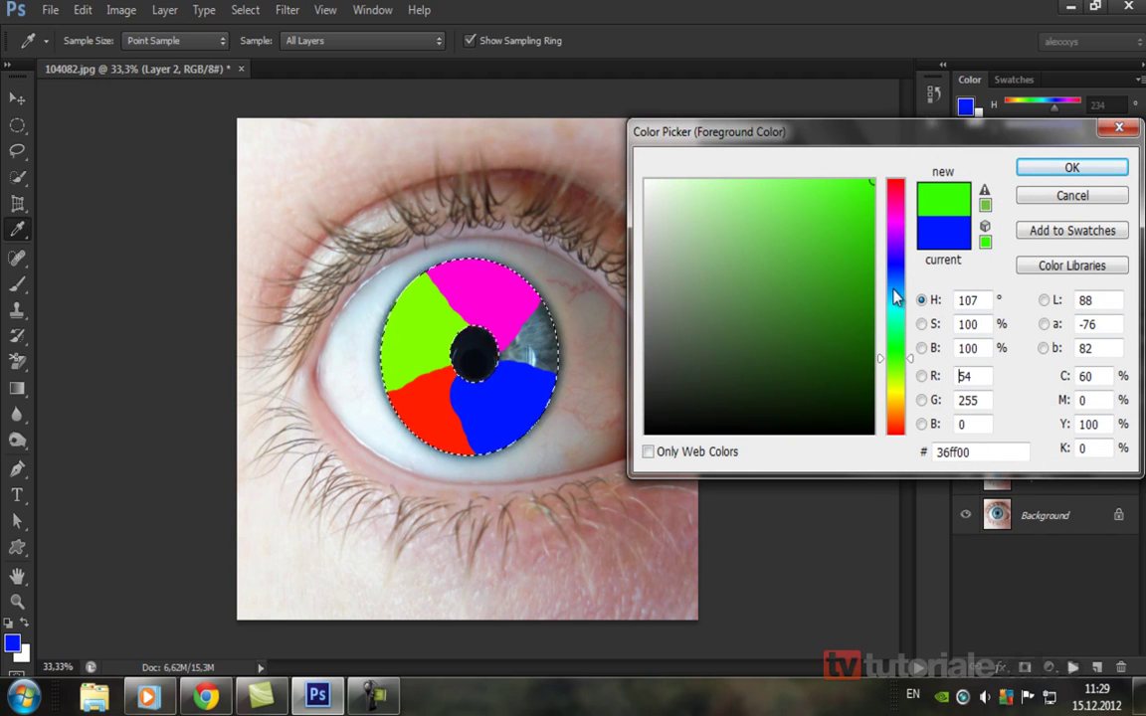
{"action": "left_click", "coordinate": [853, 336]}
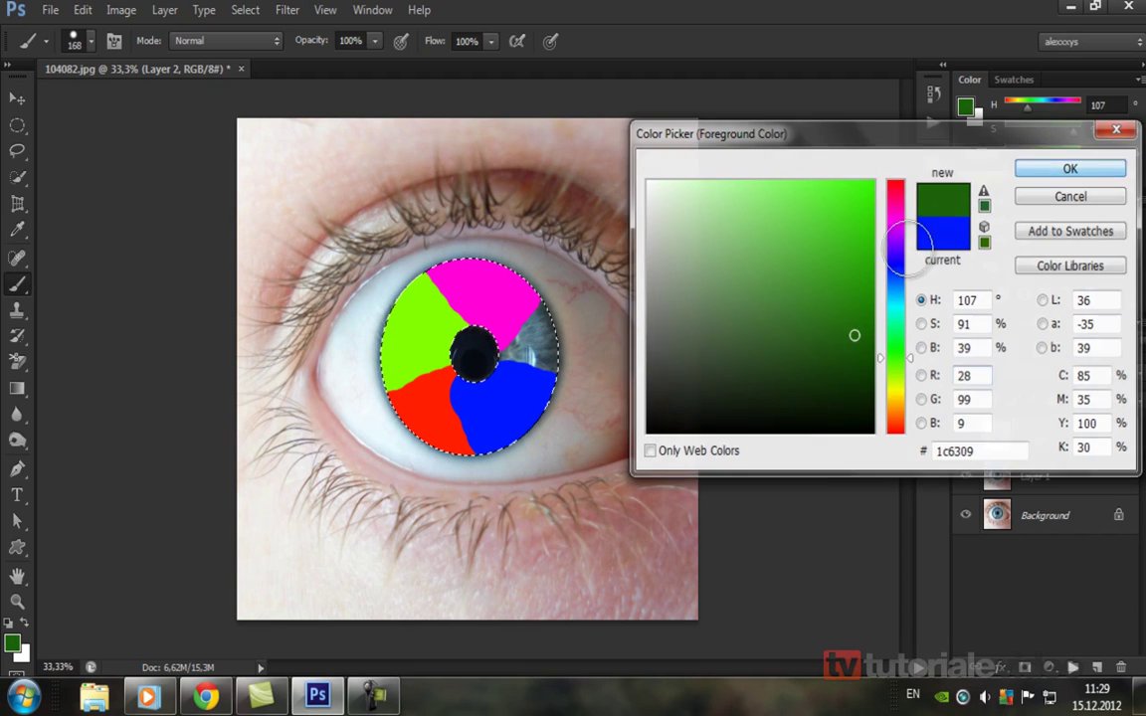
{"action": "key", "text": "Return"}
{"action": "mouse_move", "coordinate": [502, 369]}
{"action": "left_mouse_down"}
{"action": "mouse_move", "coordinate": [547, 326]}
{"action": "mouse_move", "coordinate": [550, 345]}
{"action": "mouse_move", "coordinate": [511, 350]}
{"action": "mouse_move", "coordinate": [567, 365]}
{"action": "left_mouse_up"}
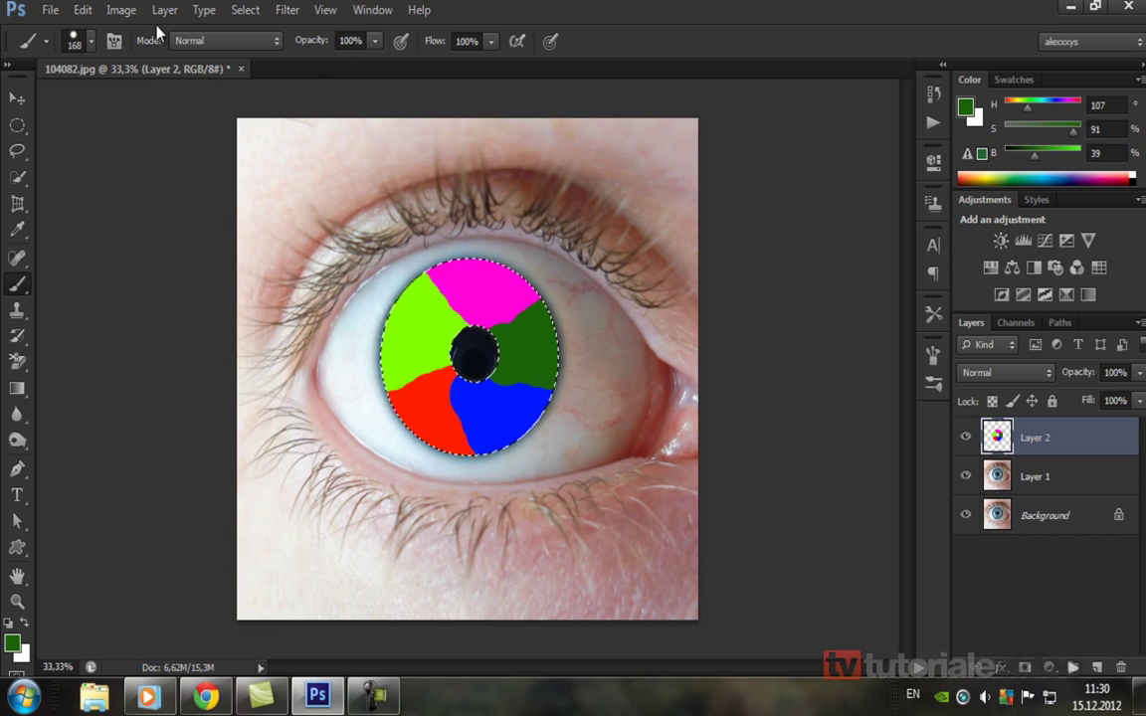
Deselect, then apply a Spin Radial Blur of amount 19 to the iris colours
{"action": "left_click", "coordinate": [245, 11]}
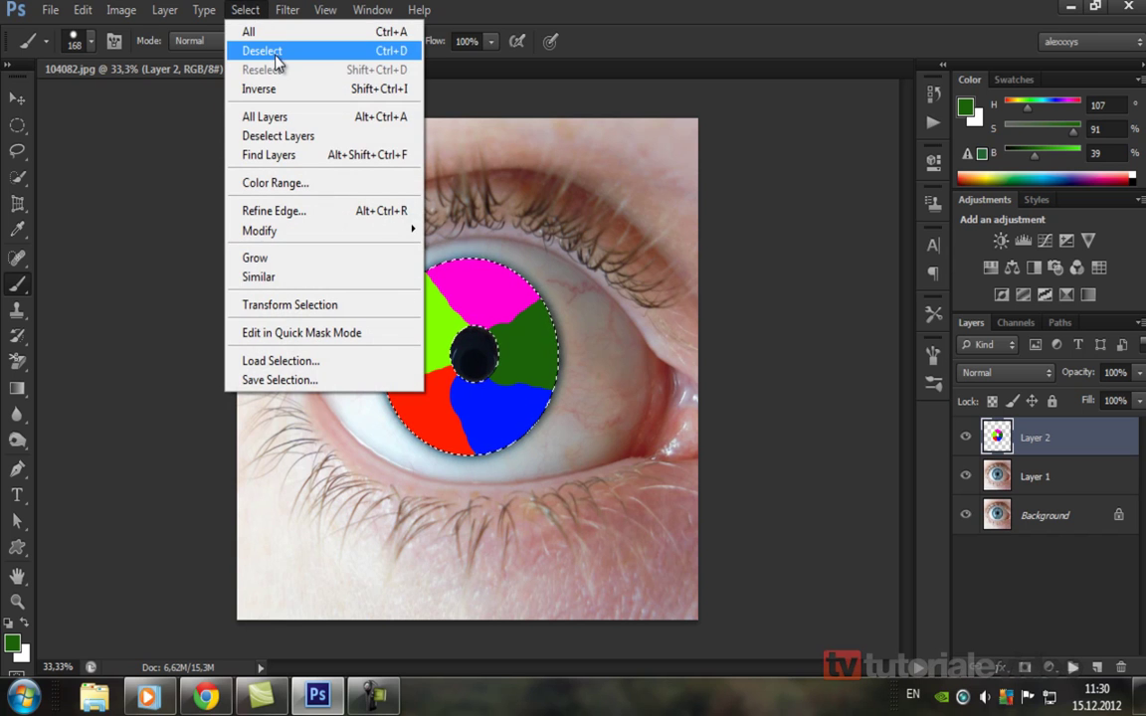
{"action": "left_click", "coordinate": [261, 51]}
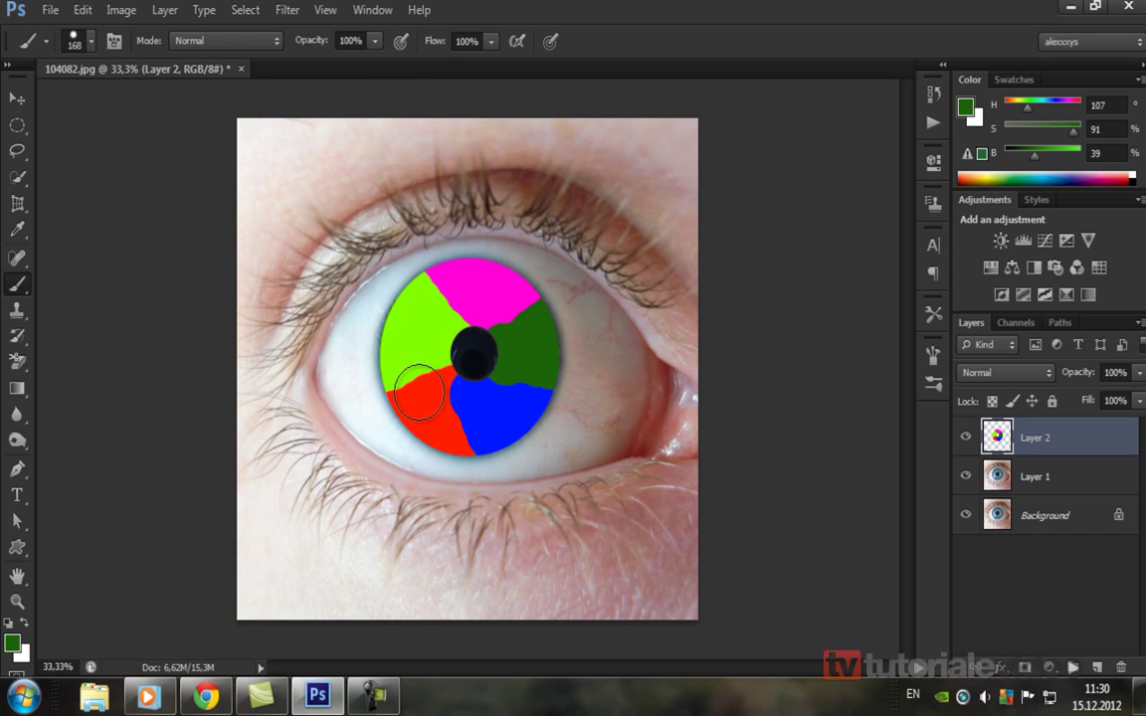
{"action": "left_click", "coordinate": [285, 11]}
{"action": "mouse_move", "coordinate": [297, 211]}
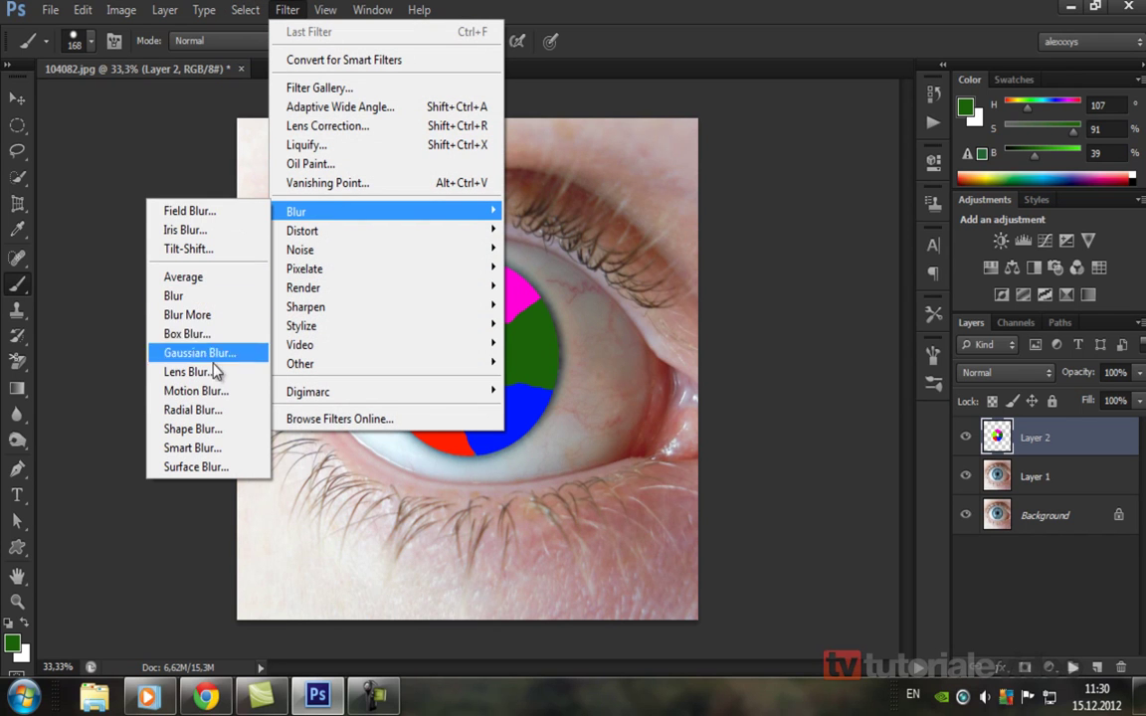
{"action": "left_click", "coordinate": [189, 410]}
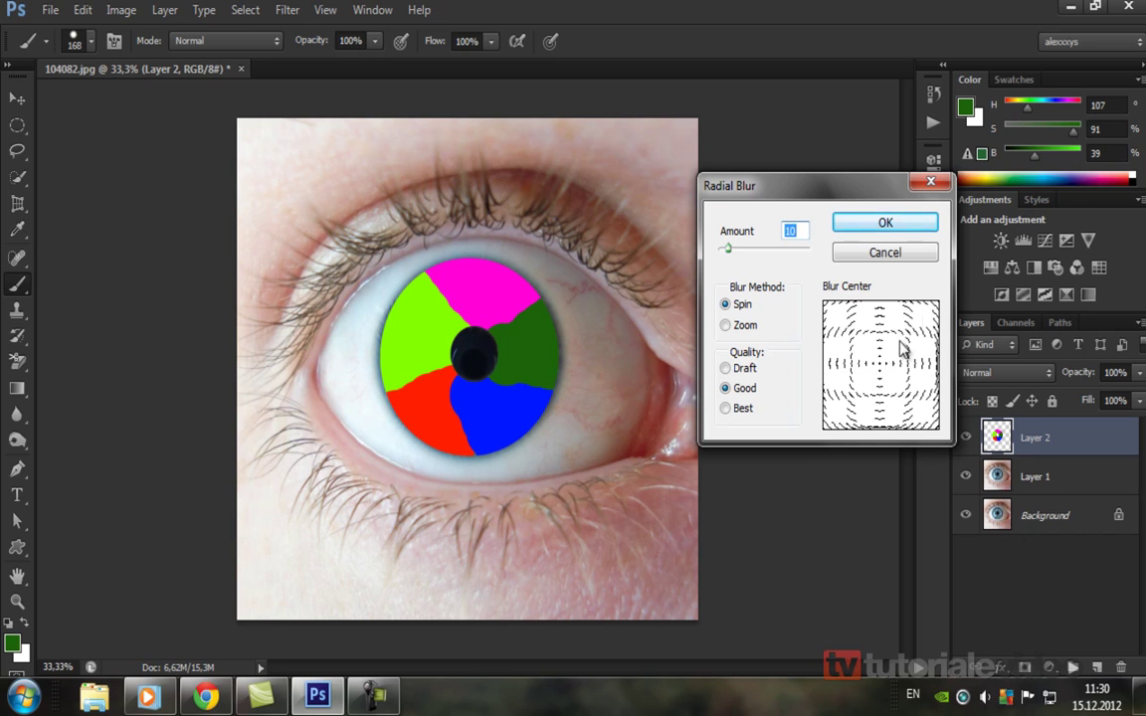
{"action": "left_click_drag", "start_coordinate": [728, 247], "coordinate": [738, 255]}
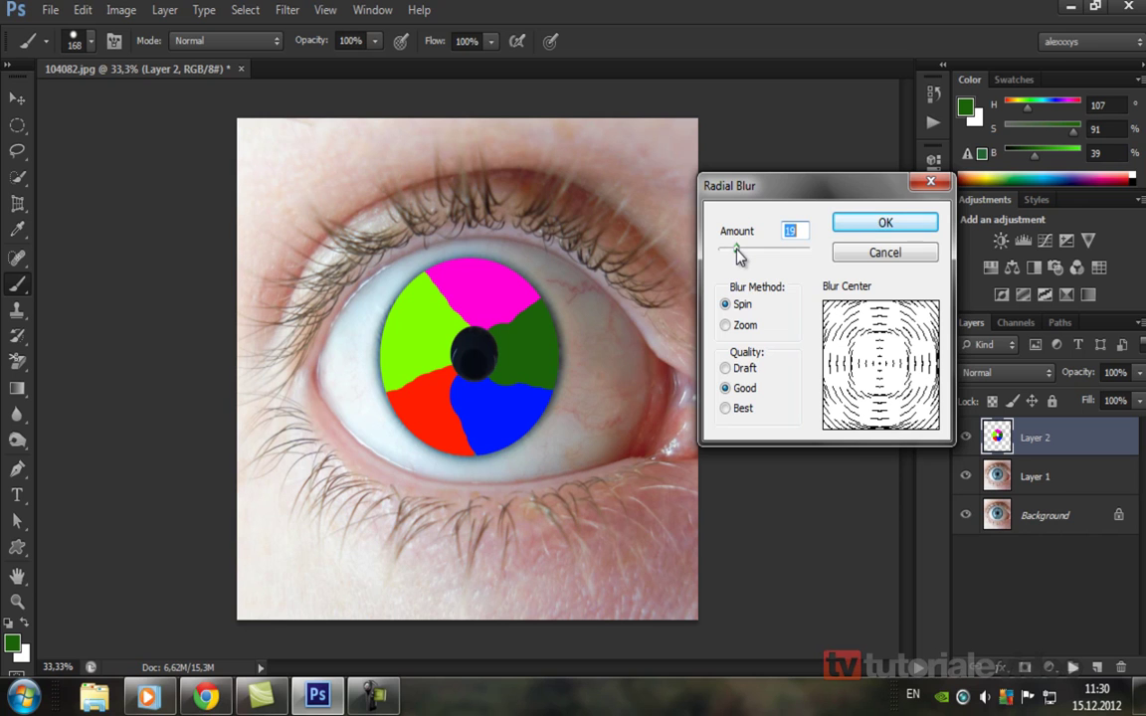
{"action": "left_click", "coordinate": [858, 223]}
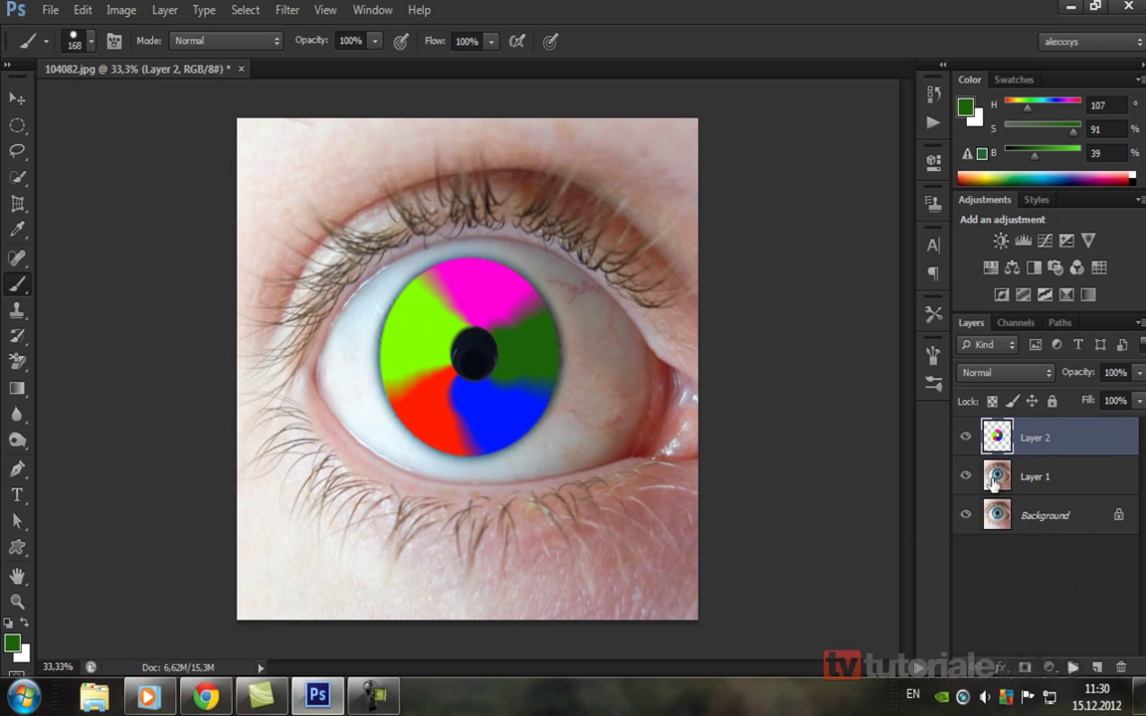
Try Overlay, then set Layer 2's blend mode to Color
{"action": "left_click", "coordinate": [1048, 382]}
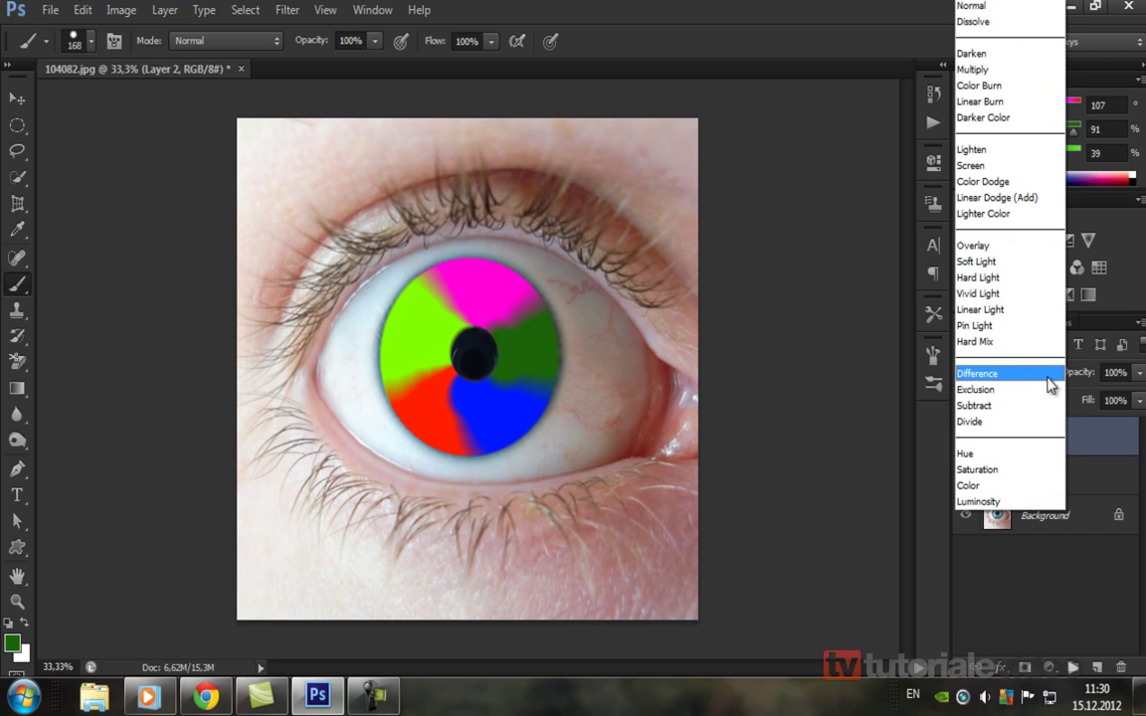
{"action": "left_click", "coordinate": [983, 249]}
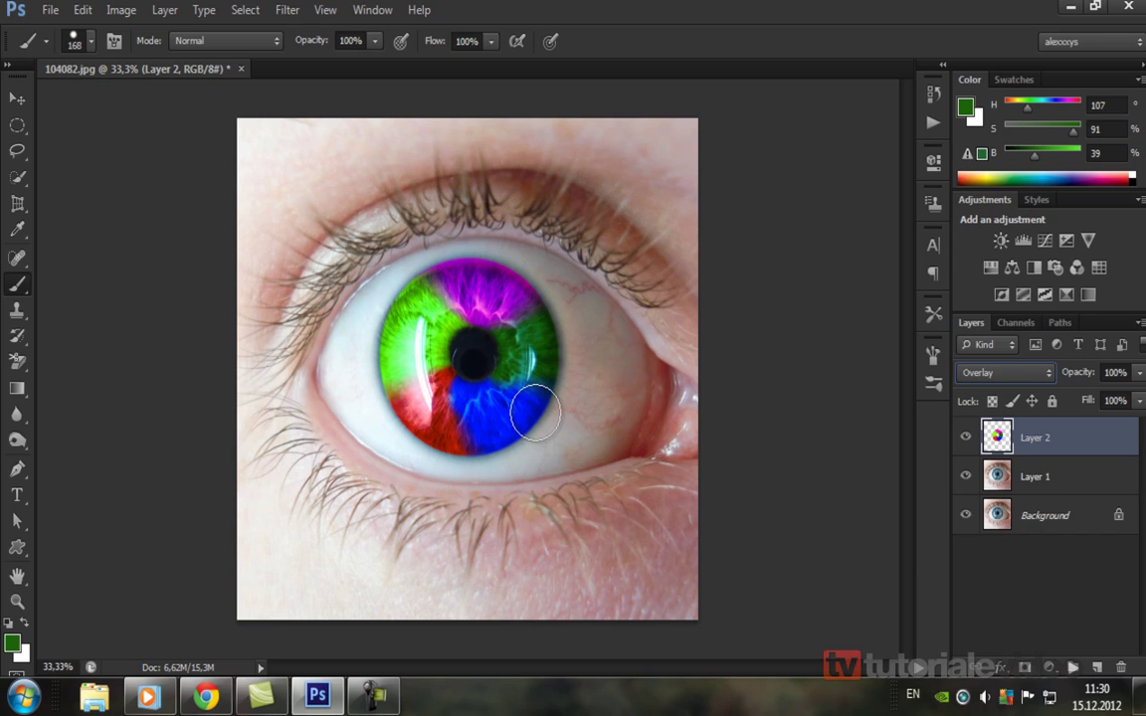
{"action": "left_click", "coordinate": [1050, 376]}
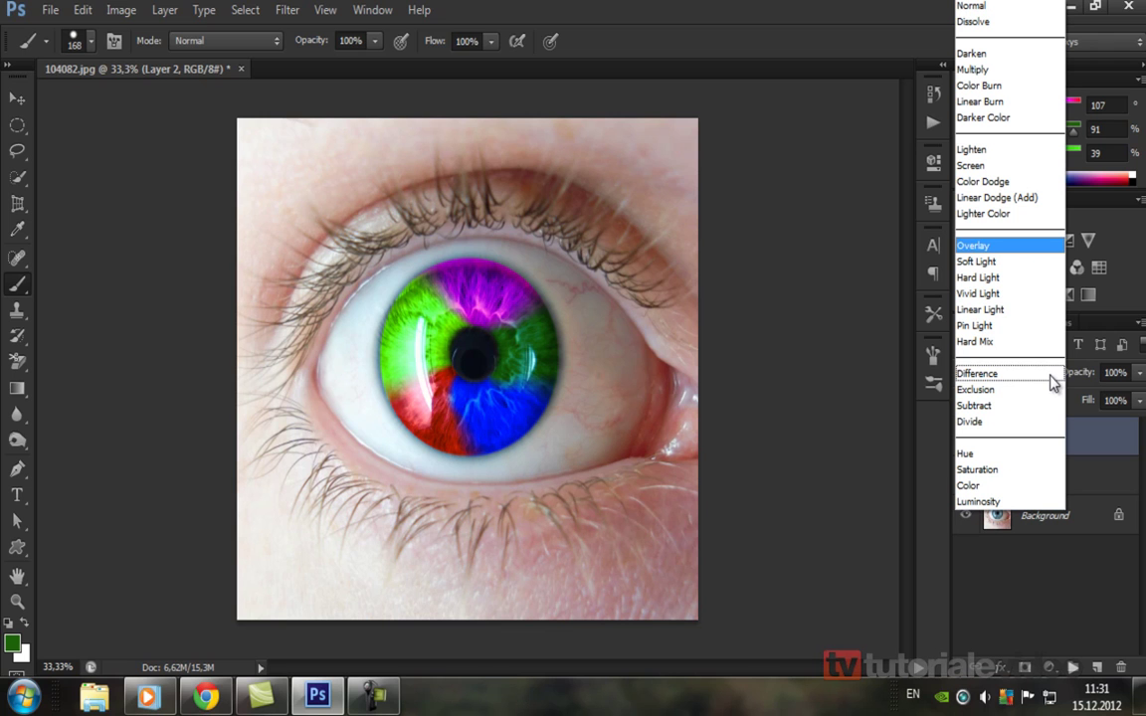
{"action": "left_click", "coordinate": [990, 488]}
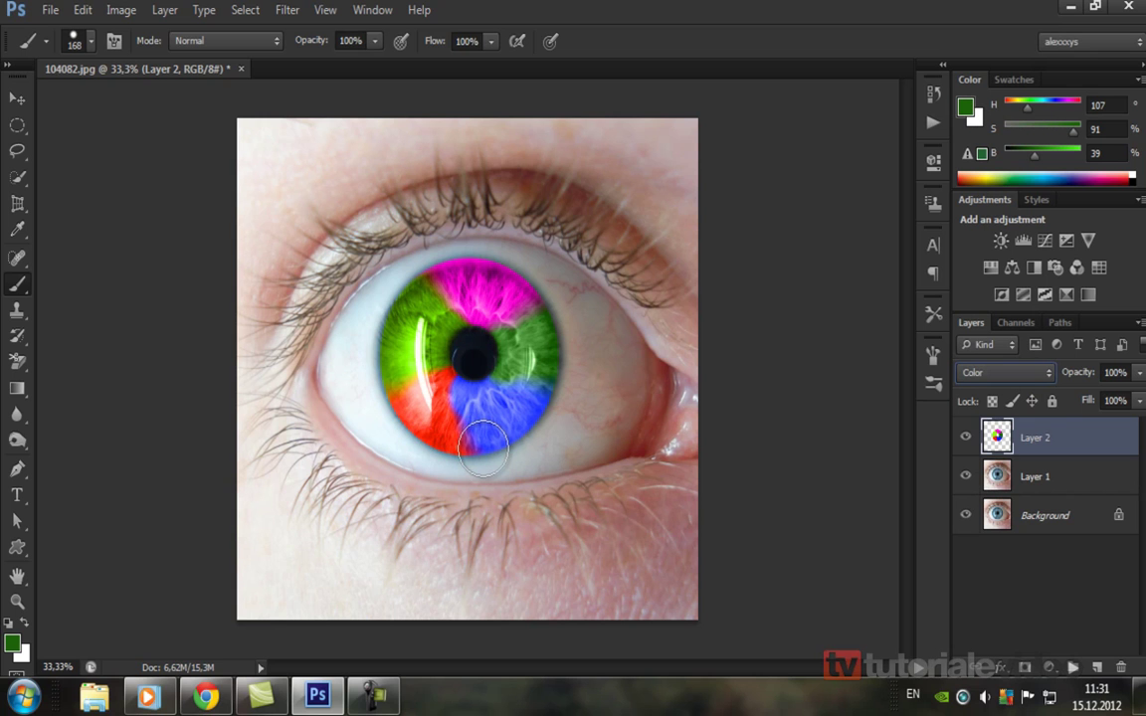
{"action": "left_click", "coordinate": [318, 700]}
Bring up the screen recorder's control window with Pause and Stop
{"action": "left_click", "coordinate": [318, 700]}
{"action": "left_click", "coordinate": [386, 700]}
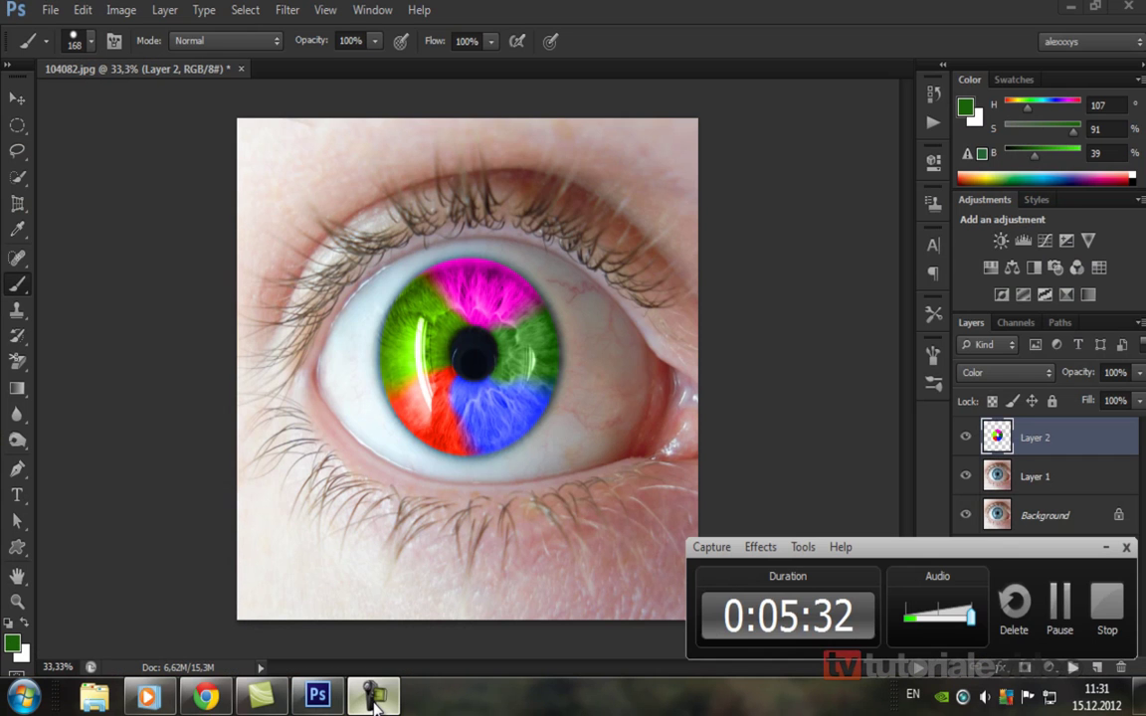
{"action": "left_click", "coordinate": [374, 702]}
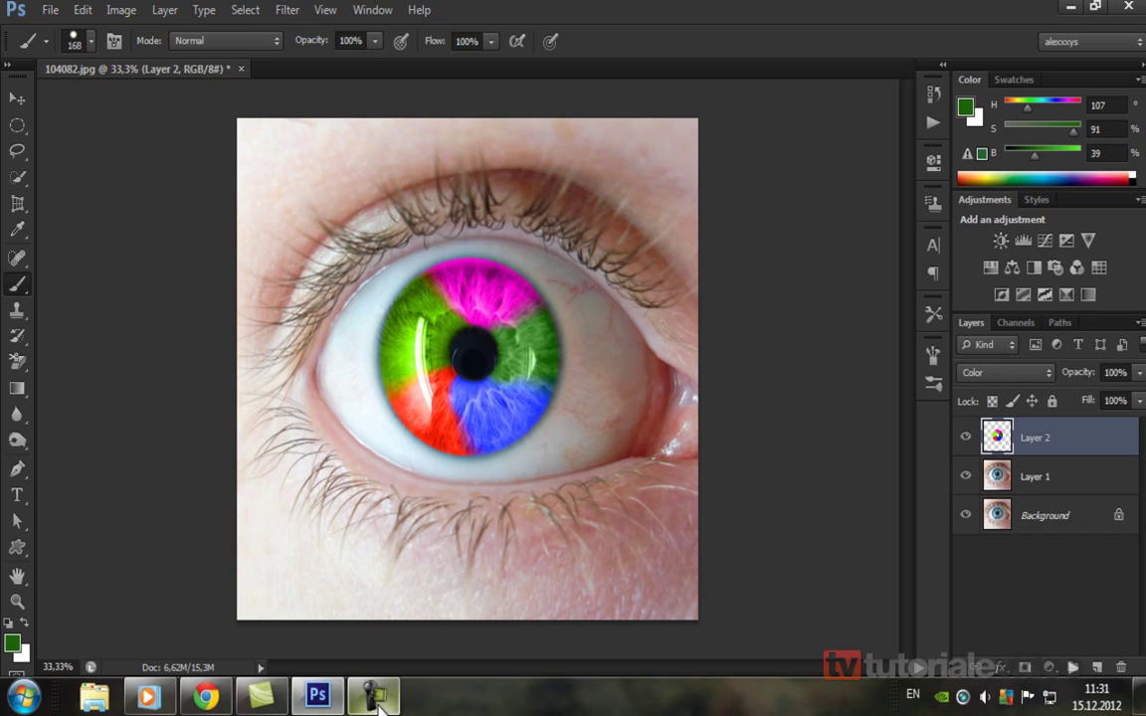
{"action": "mouse_move", "coordinate": [373, 696]}
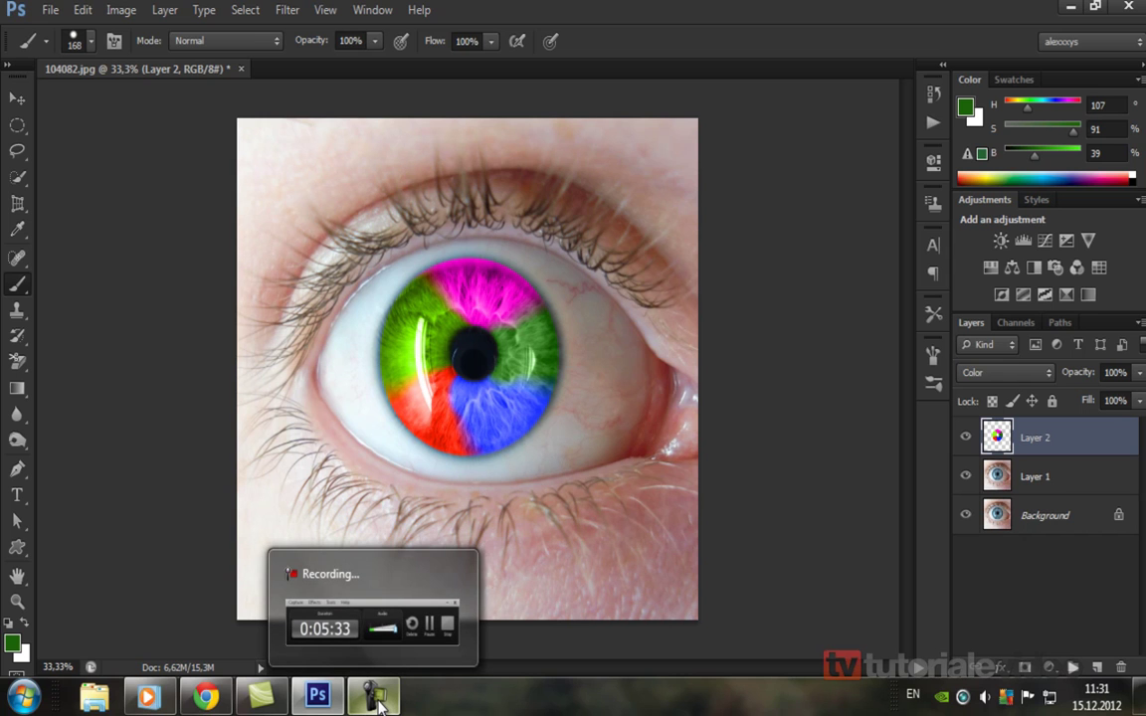
{"action": "left_click", "coordinate": [377, 703]}
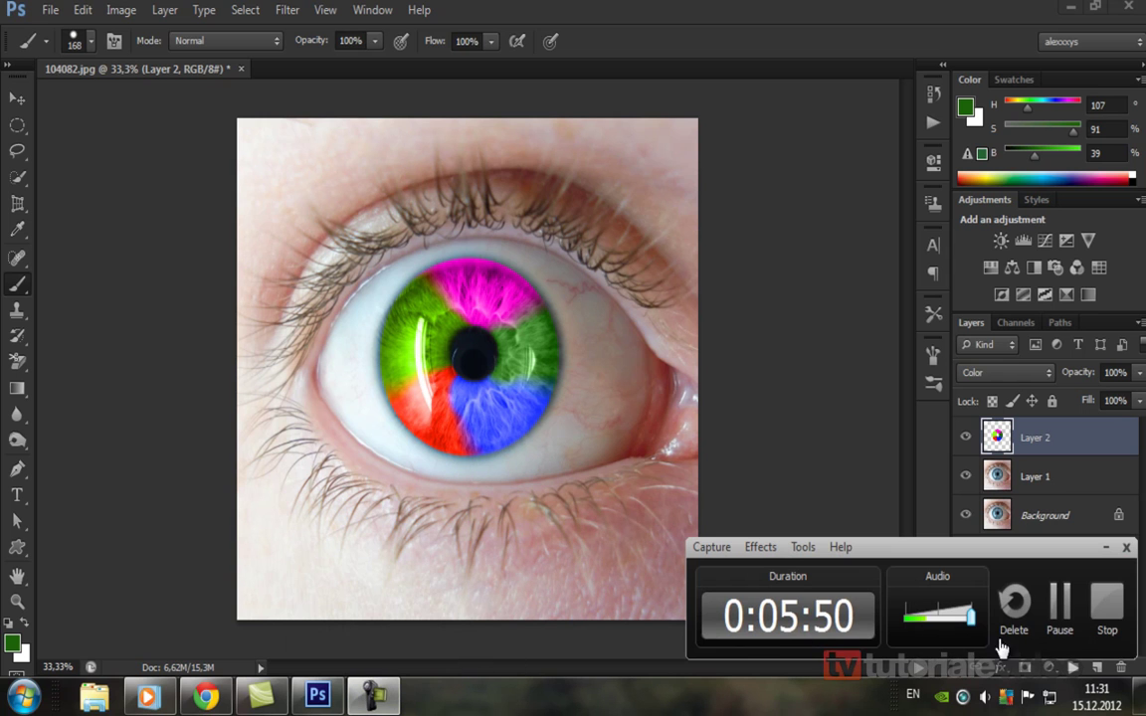